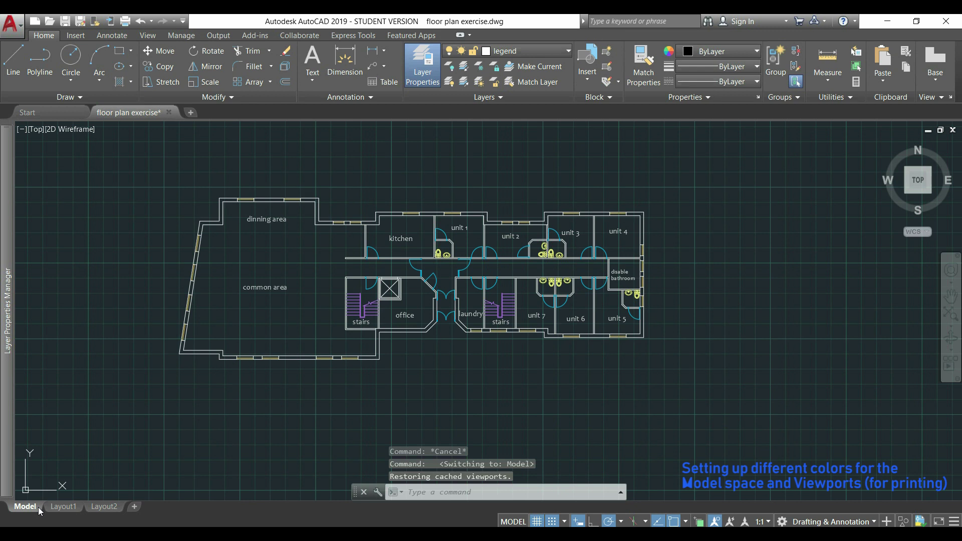
- Switch to Layout1, activate its viewport and bring up the Layer Properties Manager
click(64, 507)
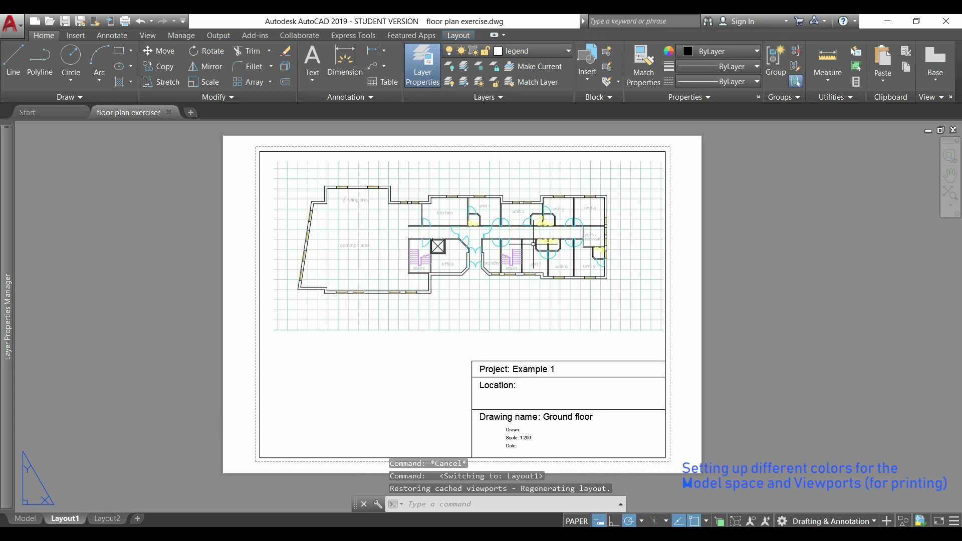
scroll(533, 244, up, 2)
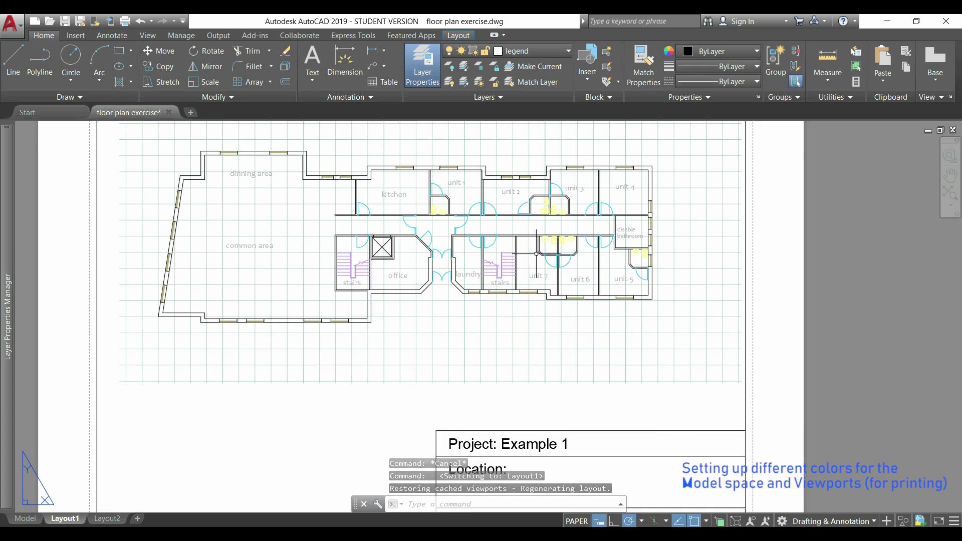
scroll(536, 256, up, 4)
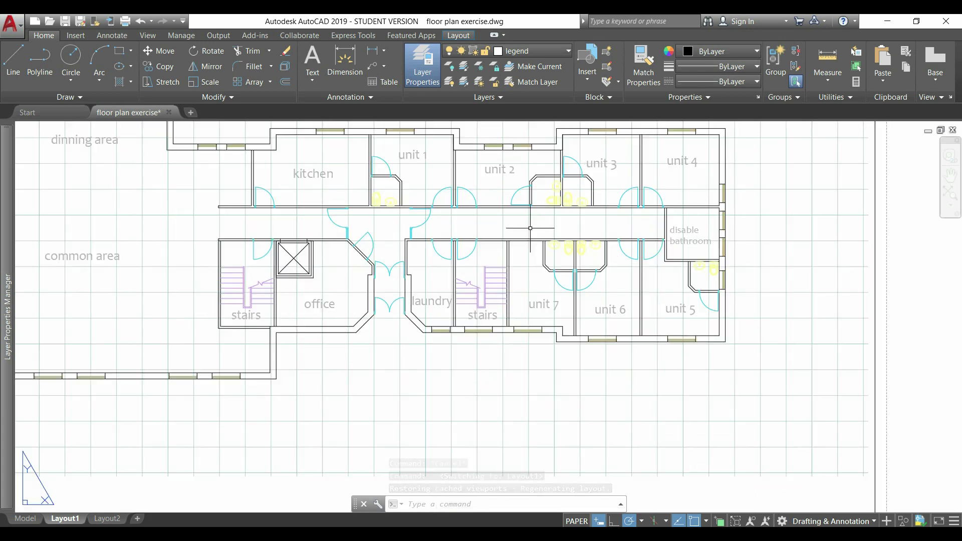
scroll(527, 240, down, 6)
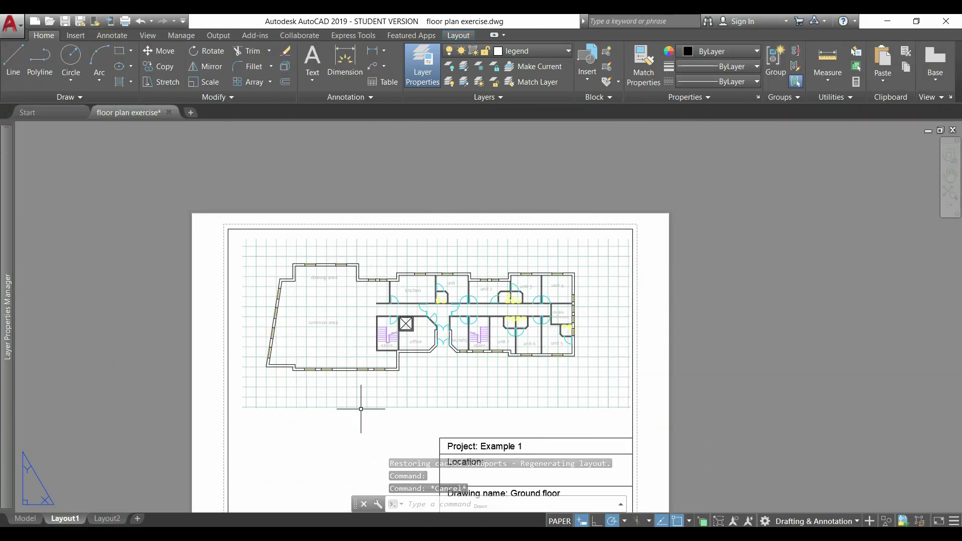
double_click(366, 399)
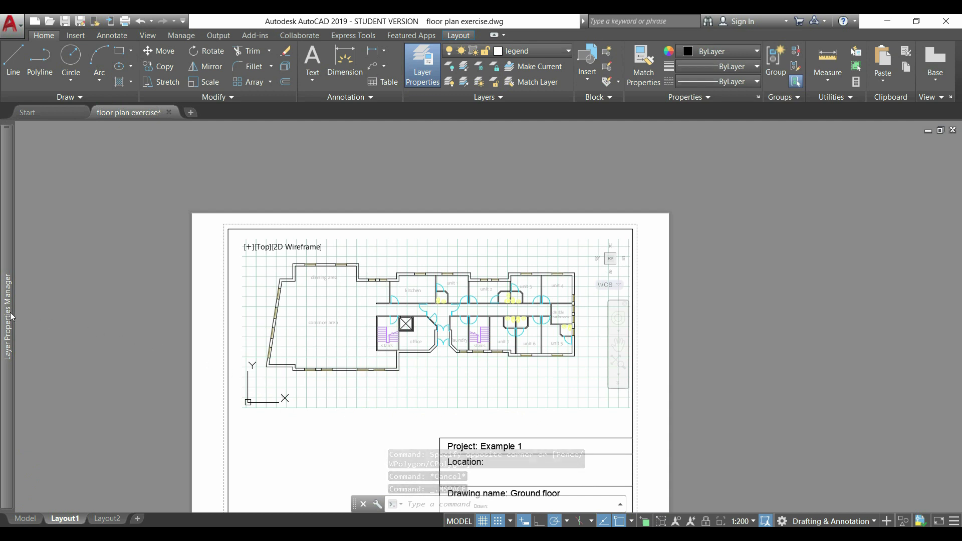
mouse_move(6, 311)
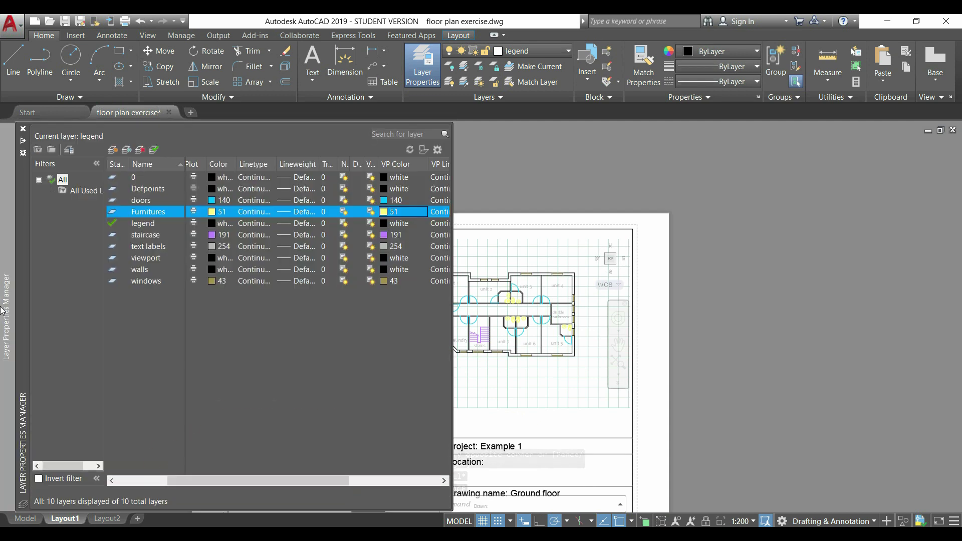
- Set the viewport colour of Furnitures to 164 and of staircase to 194
click(385, 213)
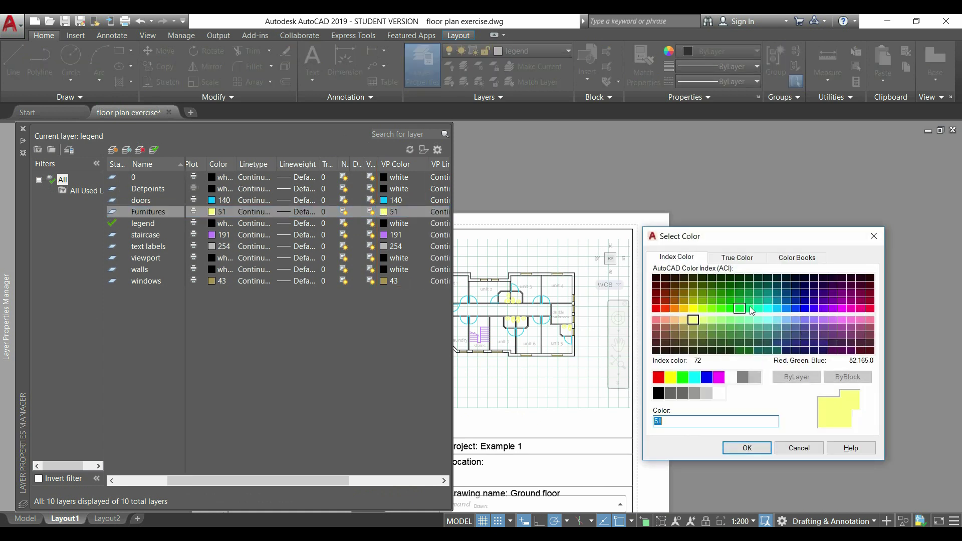
click(797, 296)
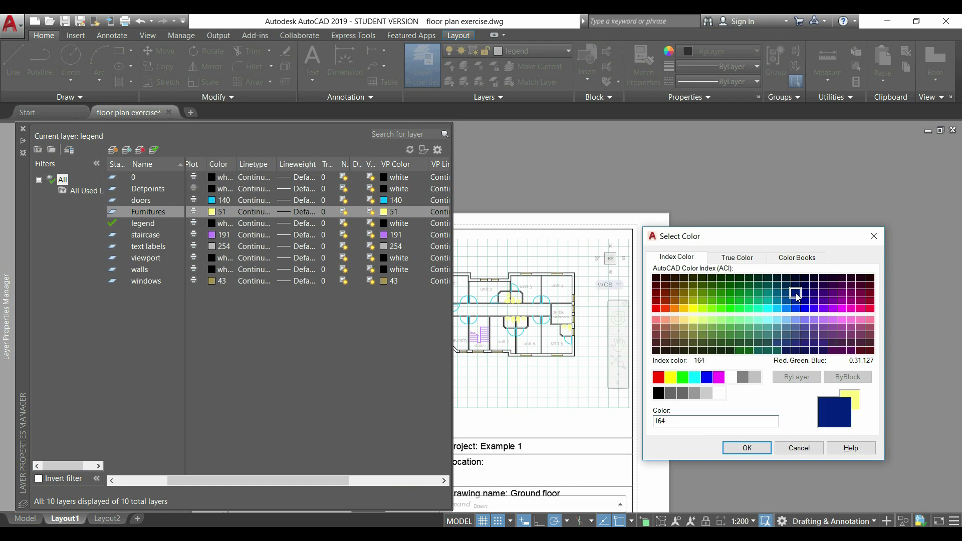
click(763, 451)
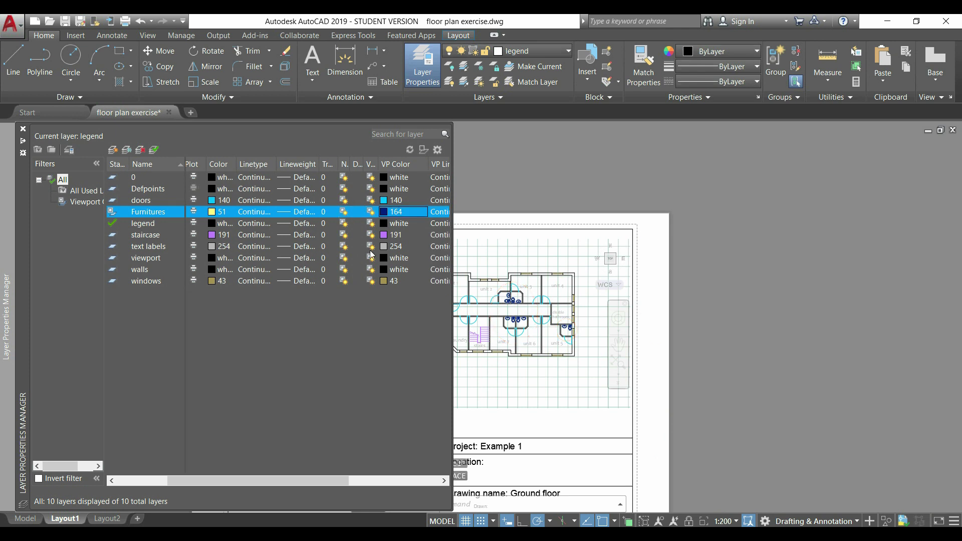
click(384, 236)
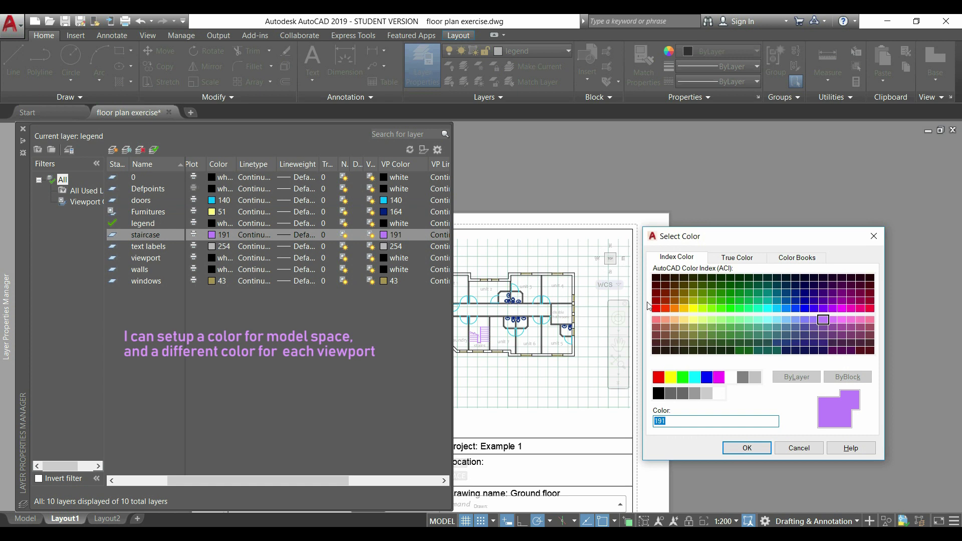
click(823, 293)
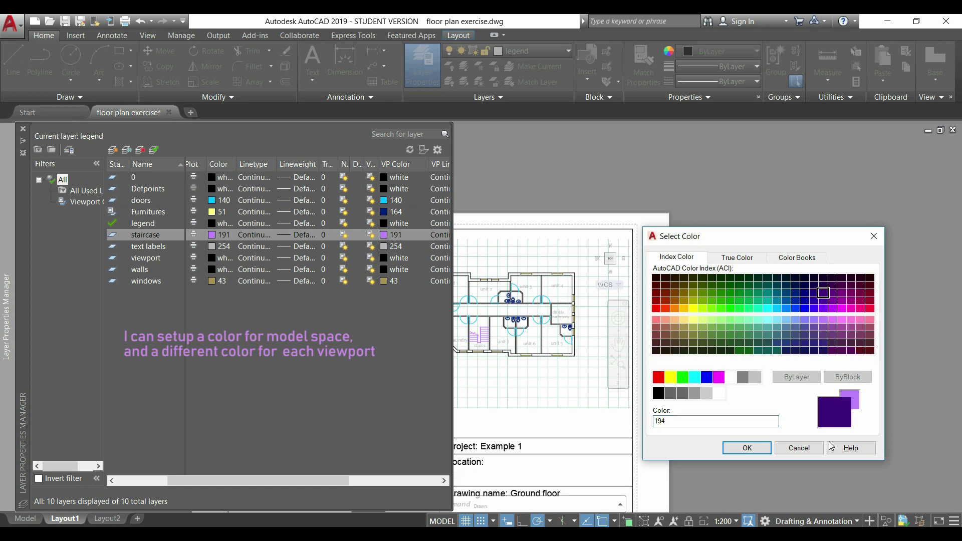
click(746, 448)
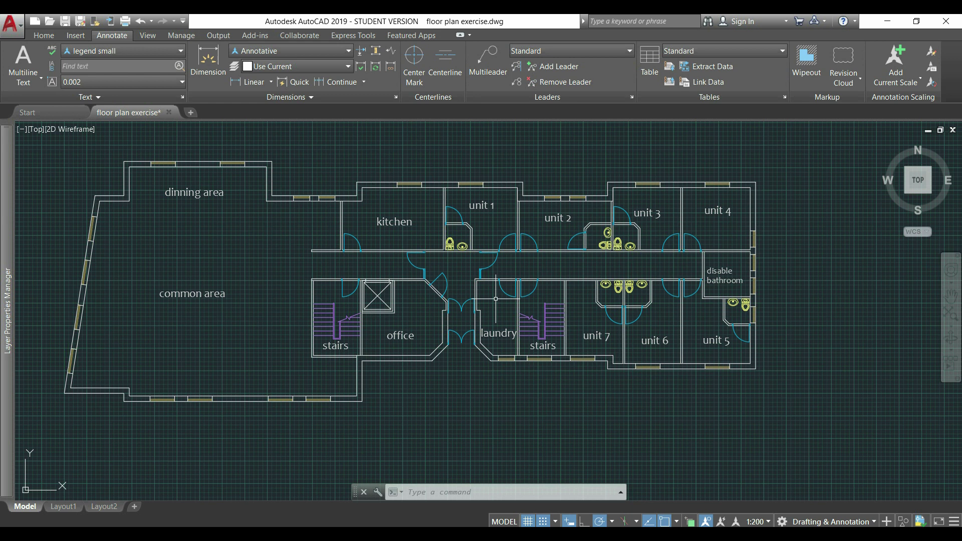
- Create a new layer named 'dimensions' and give it colour 81
mouse_move(4, 274)
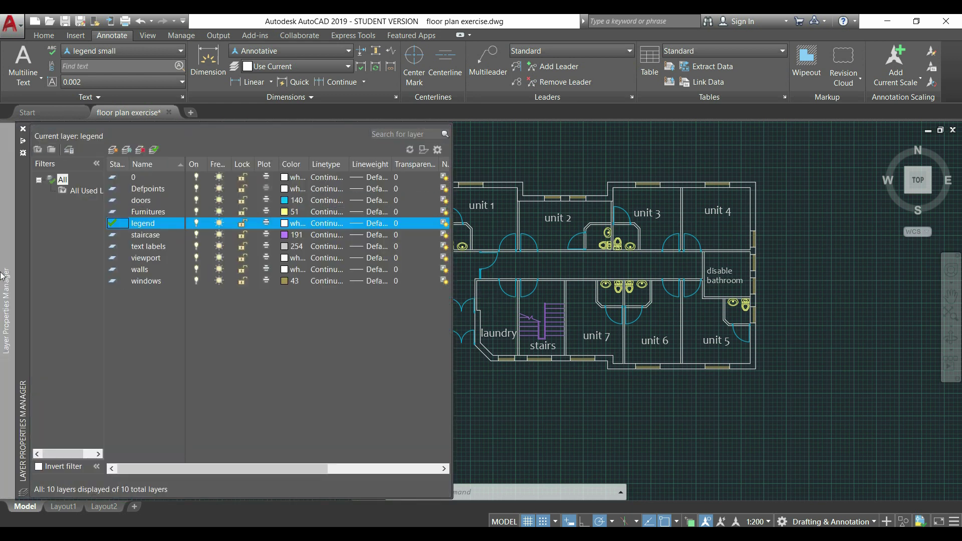
right_click(137, 301)
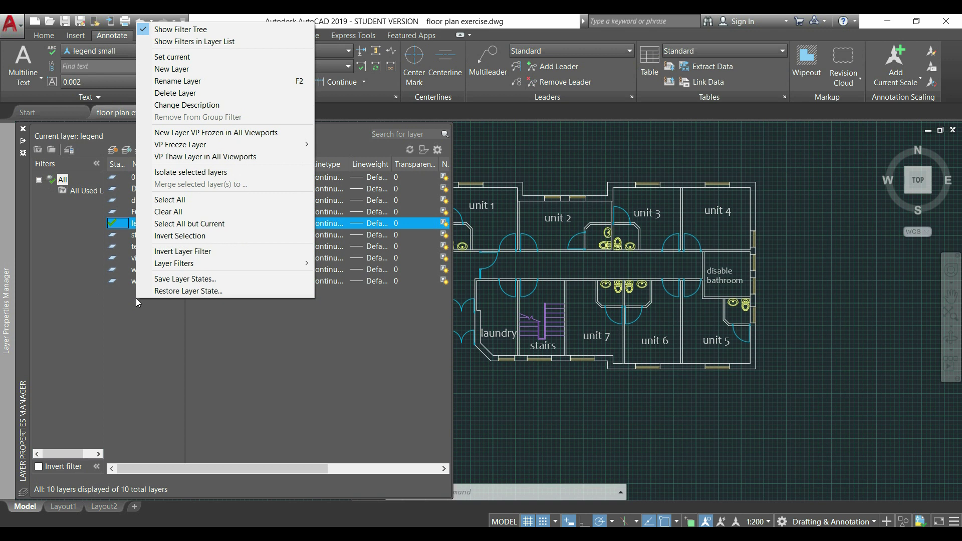
click(275, 71)
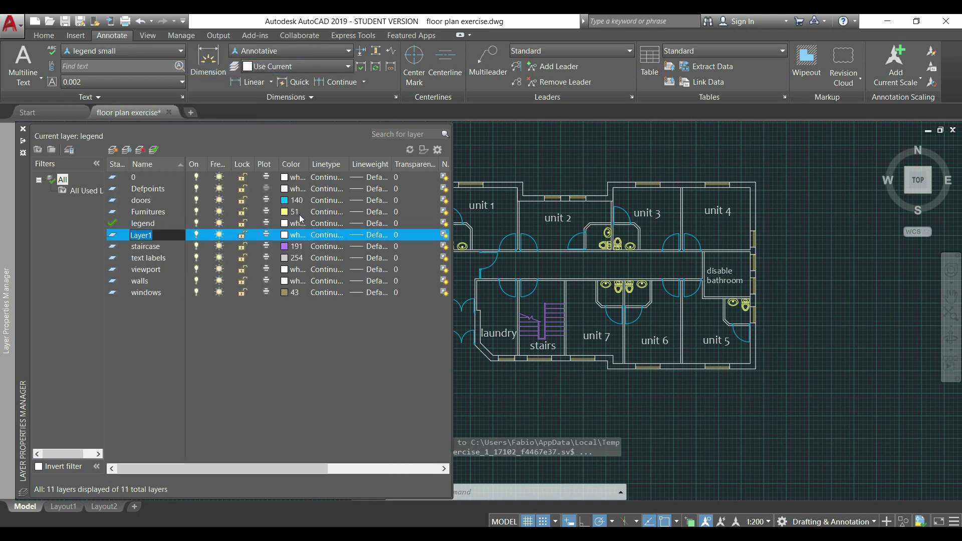
text(dimensions)
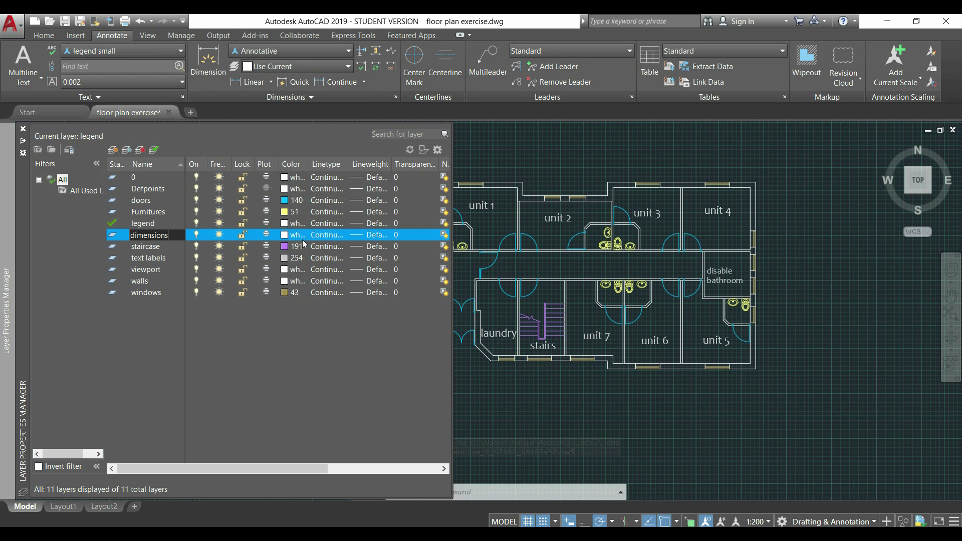
key(Return)
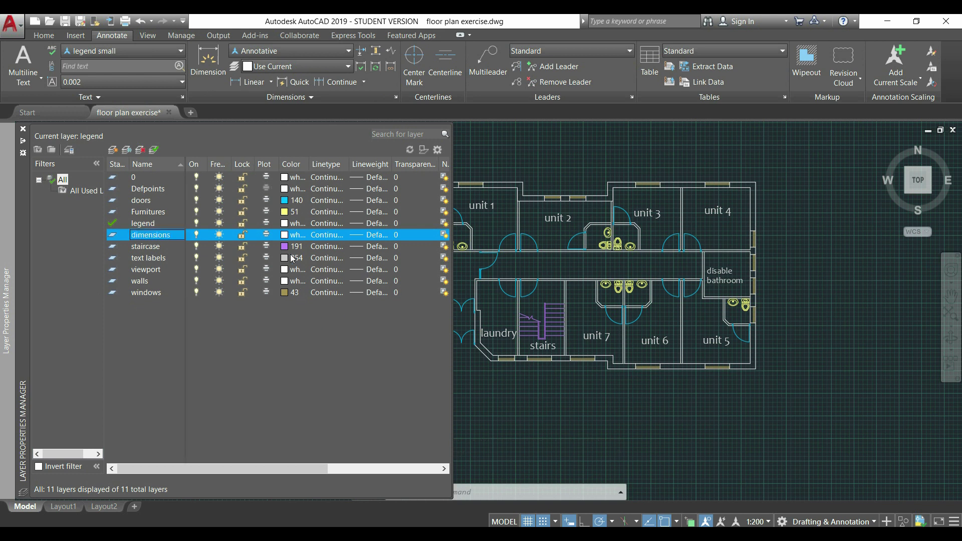
click(287, 235)
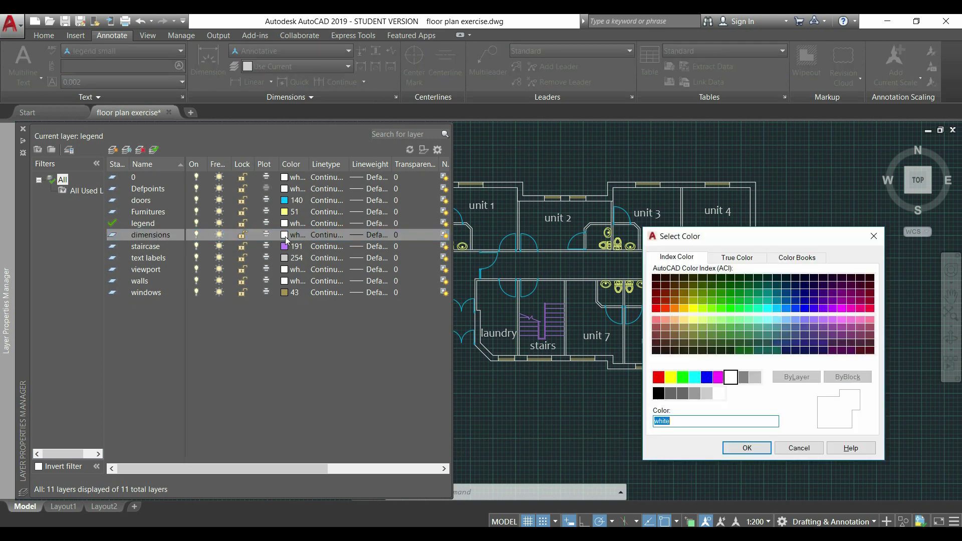
click(722, 319)
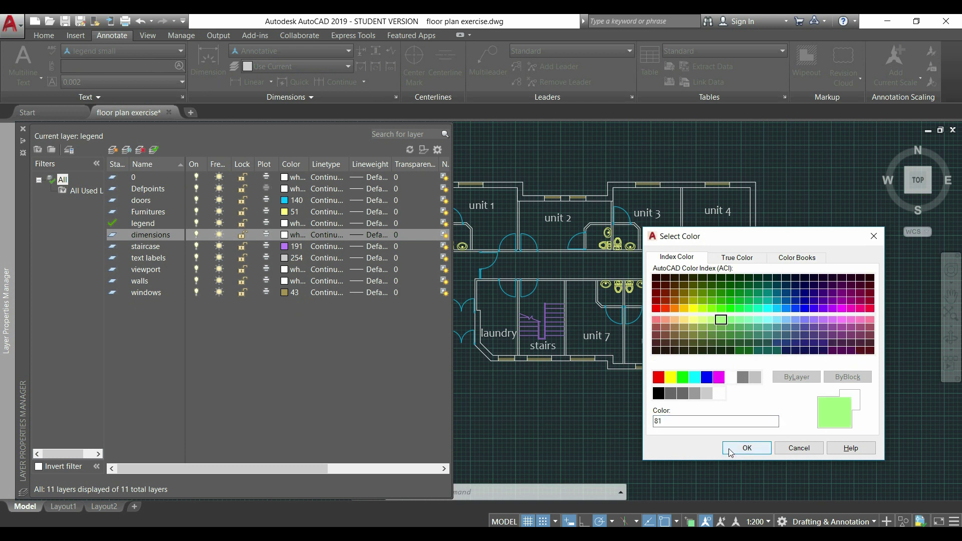
click(746, 448)
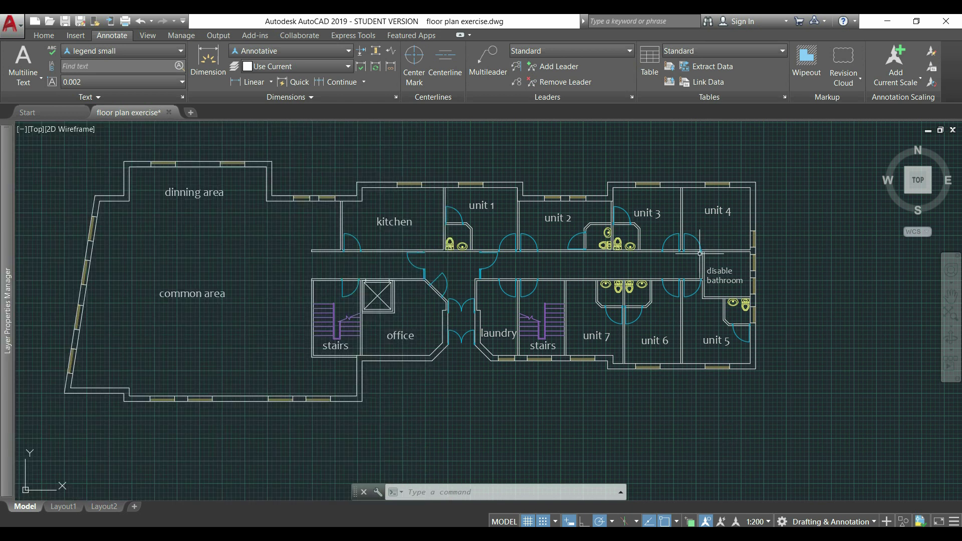
- Set DIMLAYER to 'dimensions' so new dimensions land on that layer
middle_drag(685, 250, 366, 256)
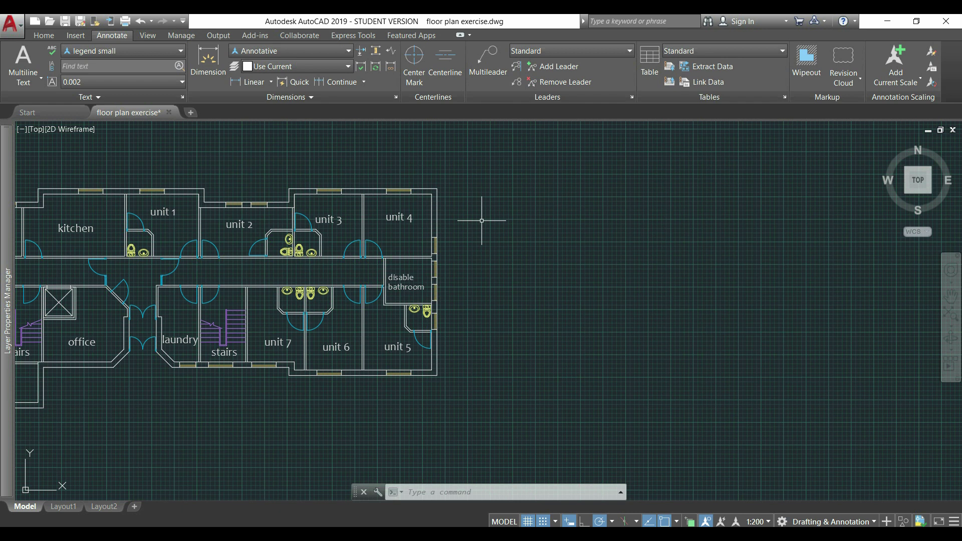
text(DIMLAyER)
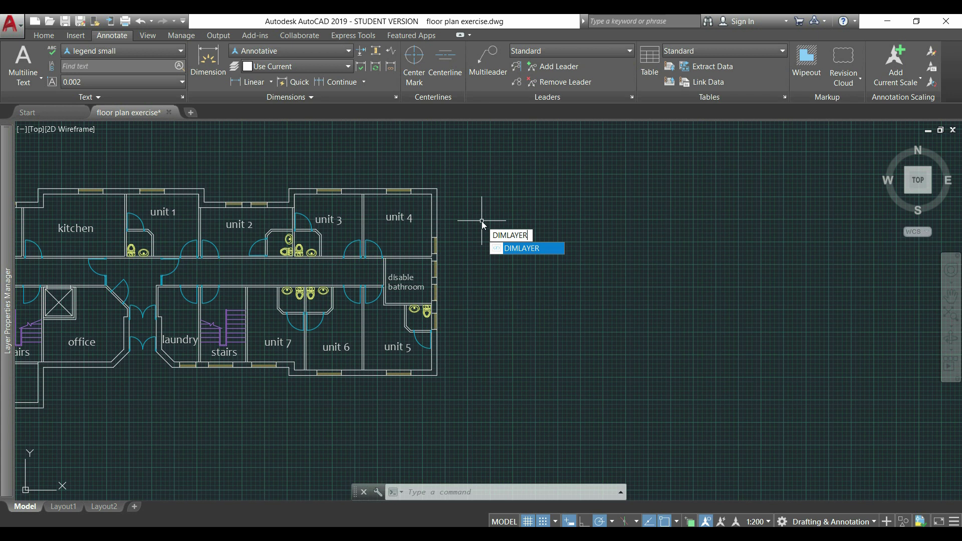
key(Return)
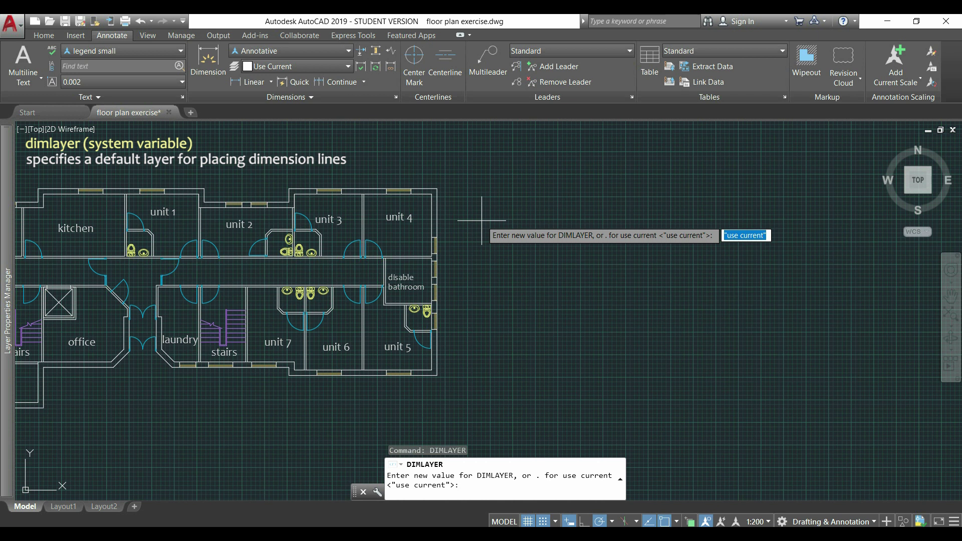
text(dimen)
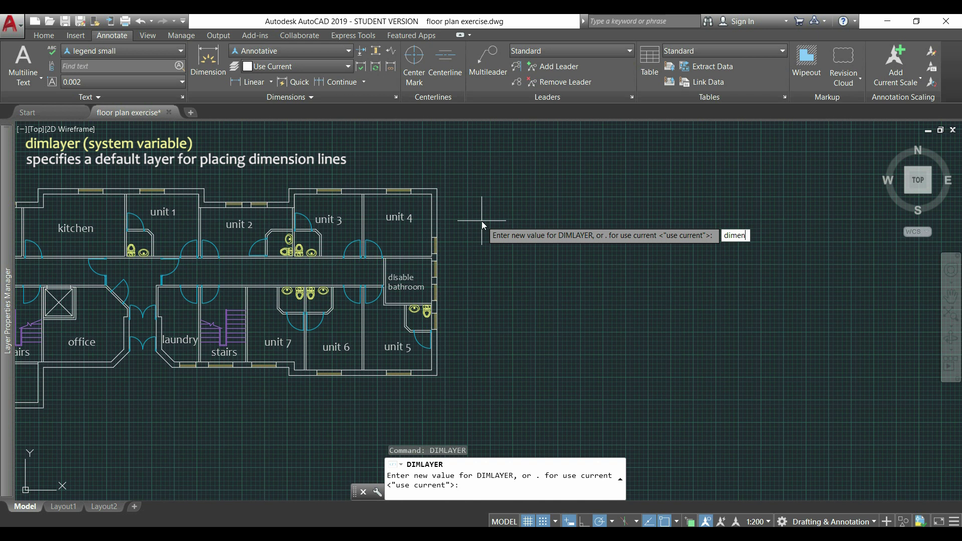
text(sions)
key(Return)
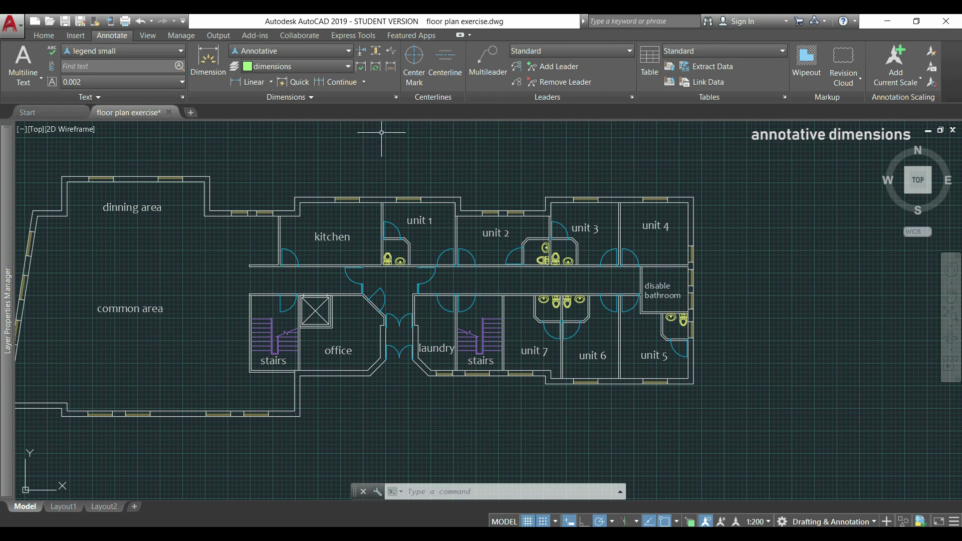
- Rename the Annotative dimension style to 'Annotative meters' and open it for modification
click(398, 98)
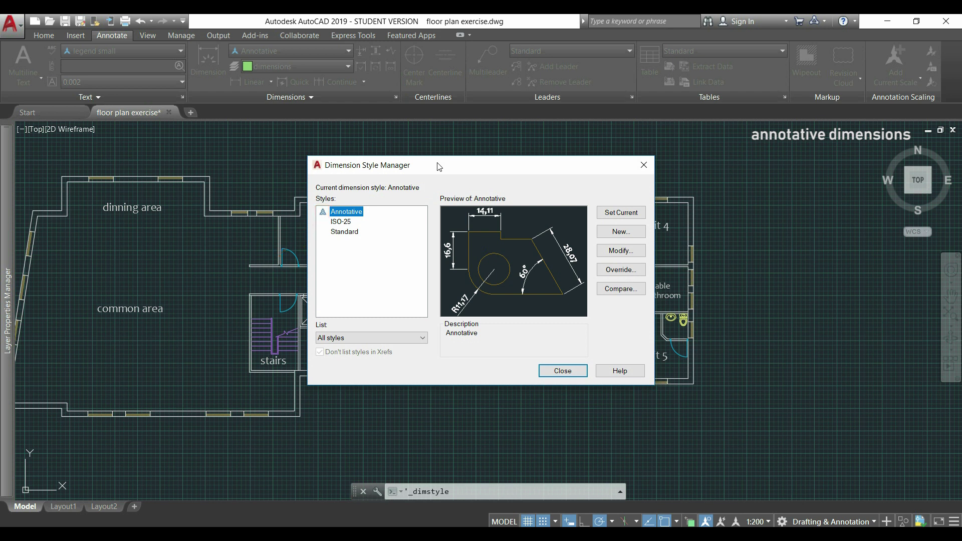
click(353, 212)
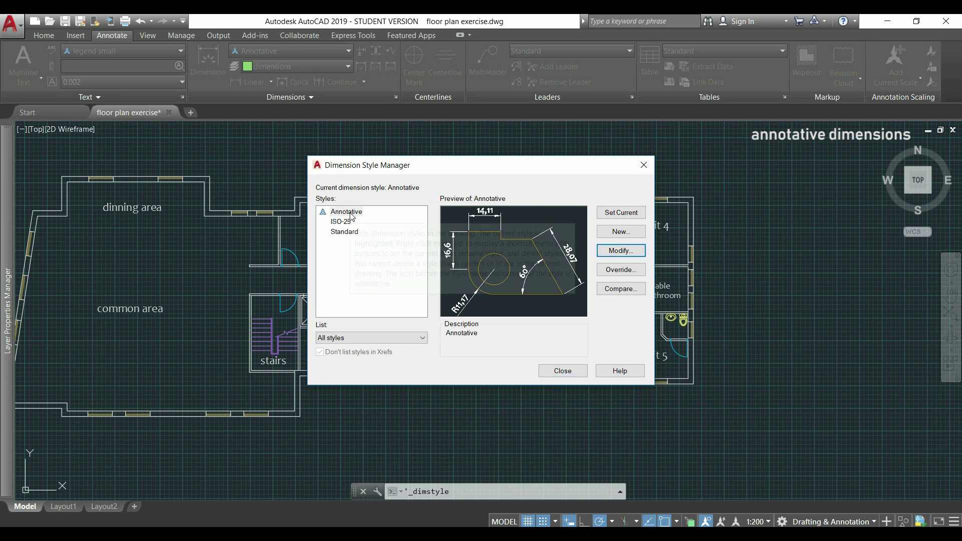
click(355, 212)
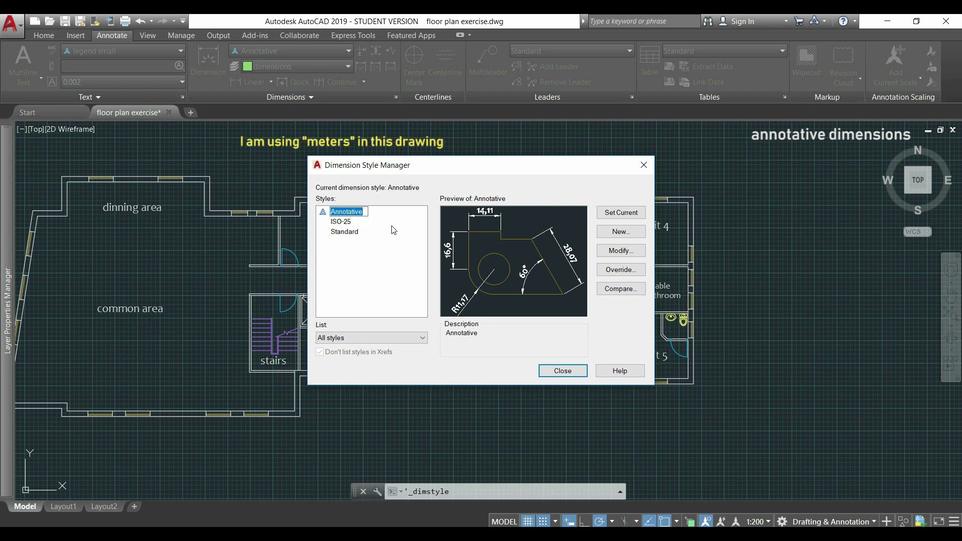
key(Right)
text(meters)
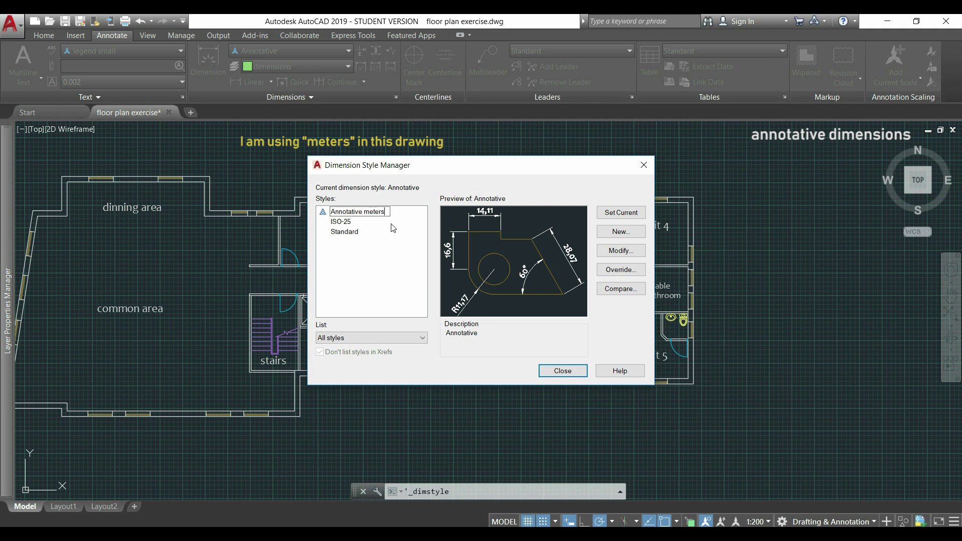
key(Return)
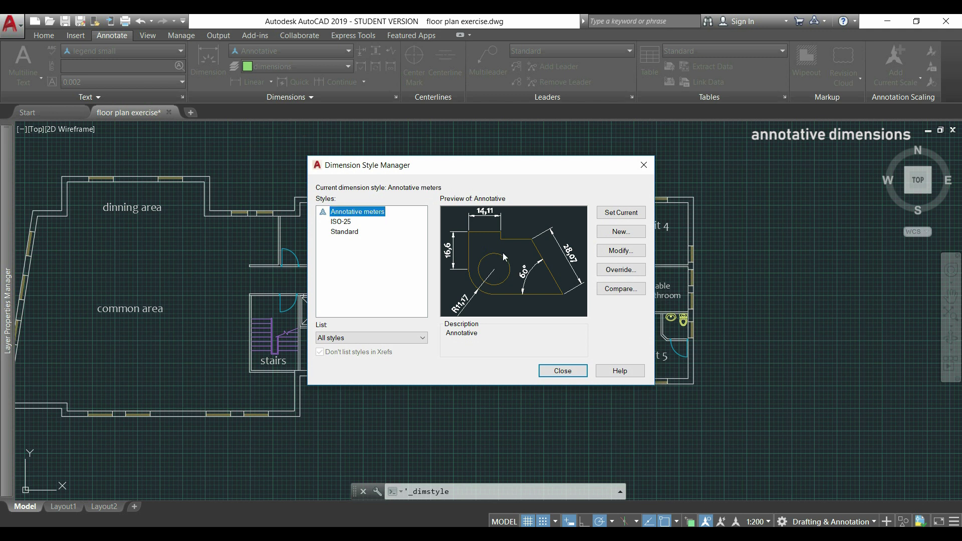
click(621, 251)
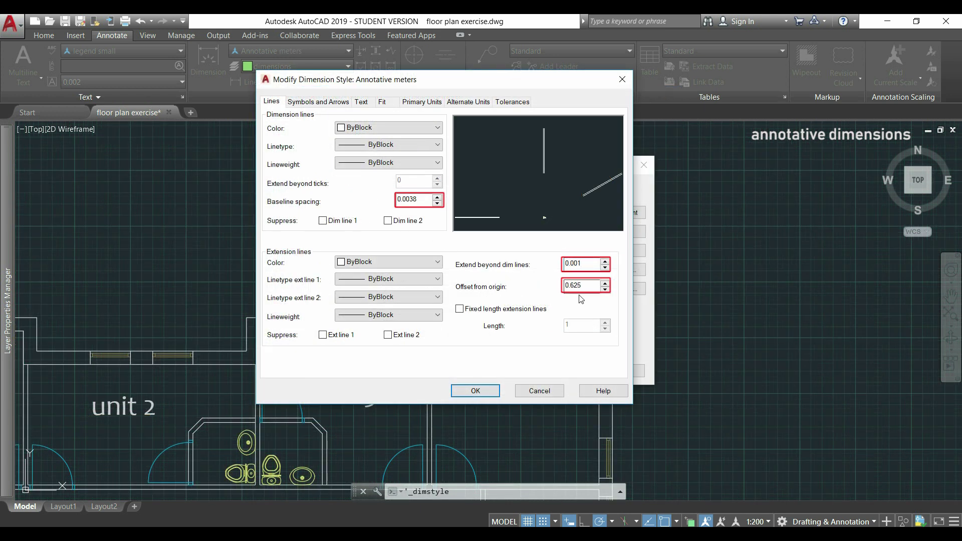
- Set the extension line offset to 0.0007
double_click(581, 288)
text(0.0007)
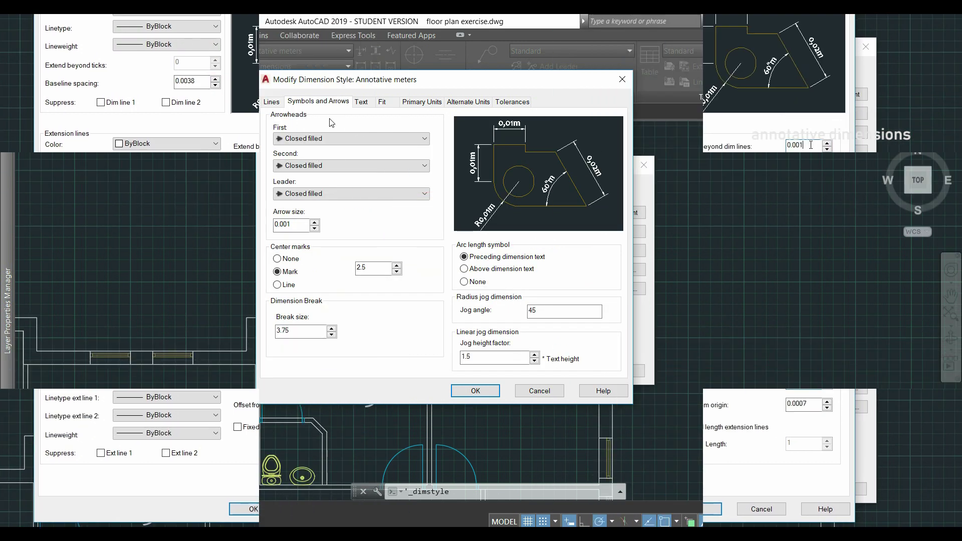
- Set centre mark size 0.0025 and break size 0.0038, then save the style
double_click(371, 270)
text(0.00)
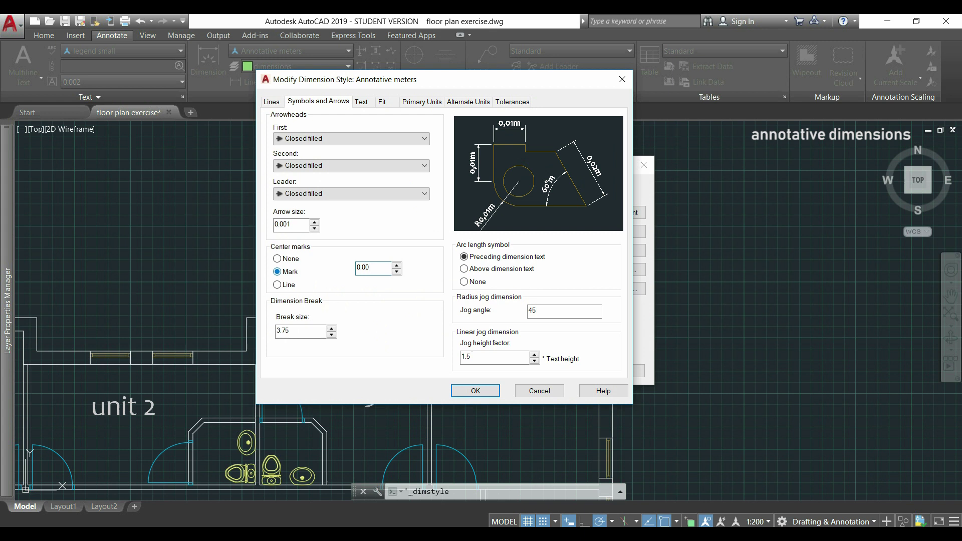
text(25)
drag(296, 330, 271, 328)
text(0.0038)
click(362, 103)
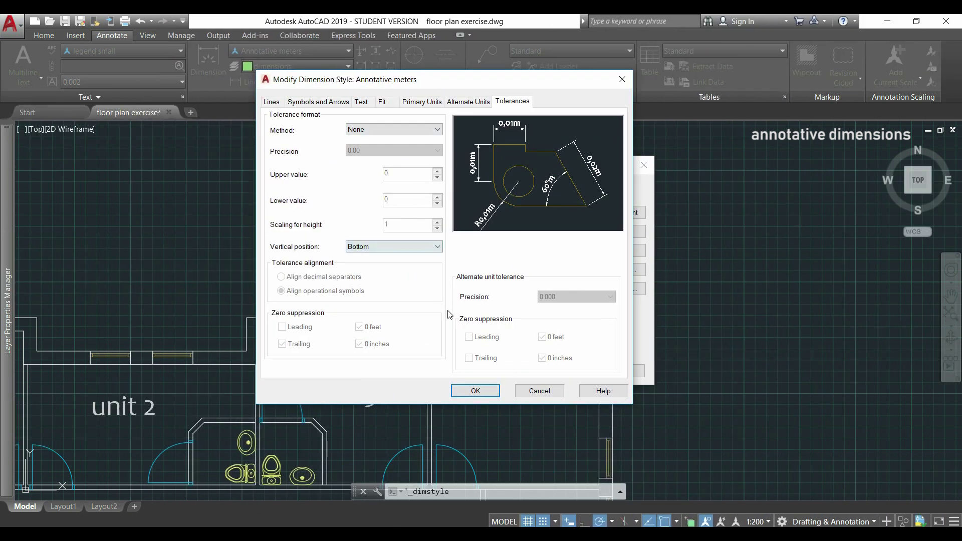
click(475, 391)
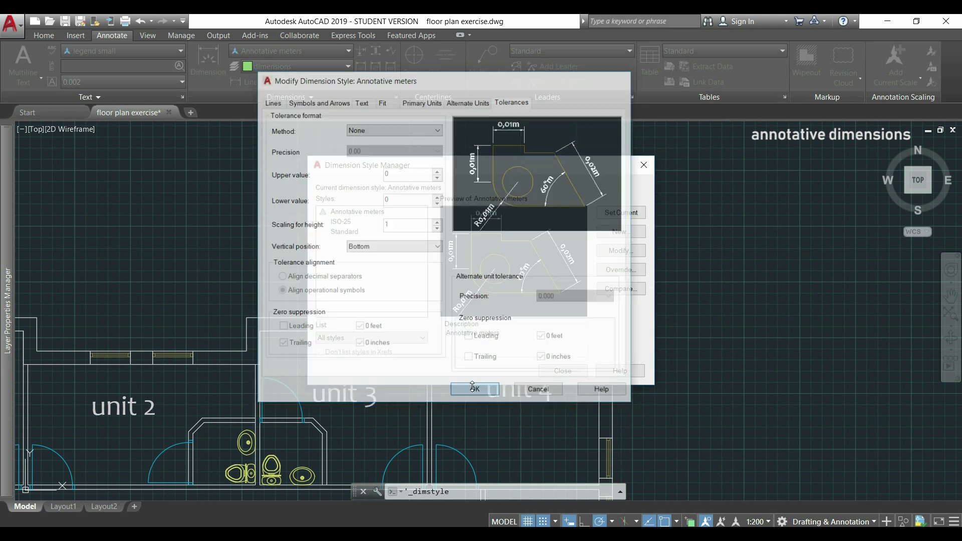
- Close the Dimension Style Manager and start a Linear dimension from the Annotate tab
click(562, 372)
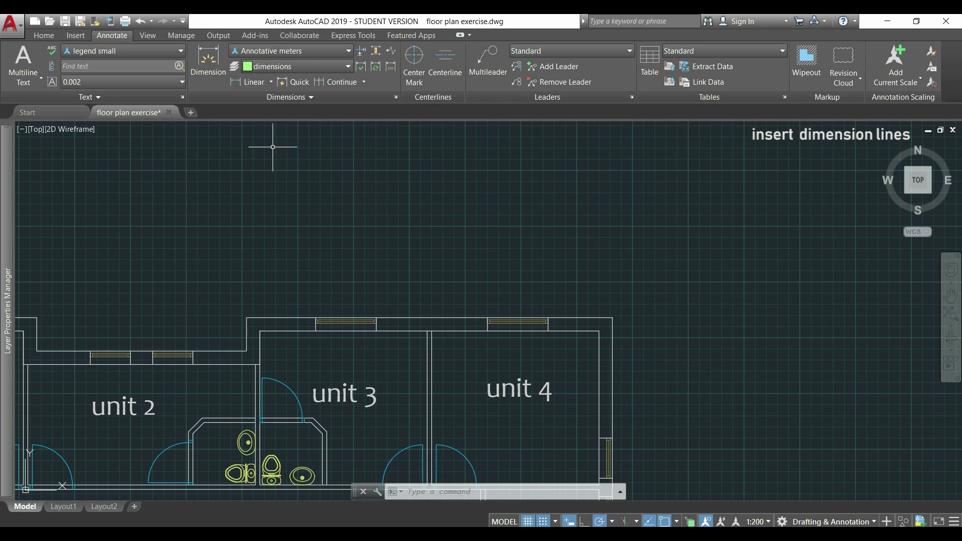
click(272, 83)
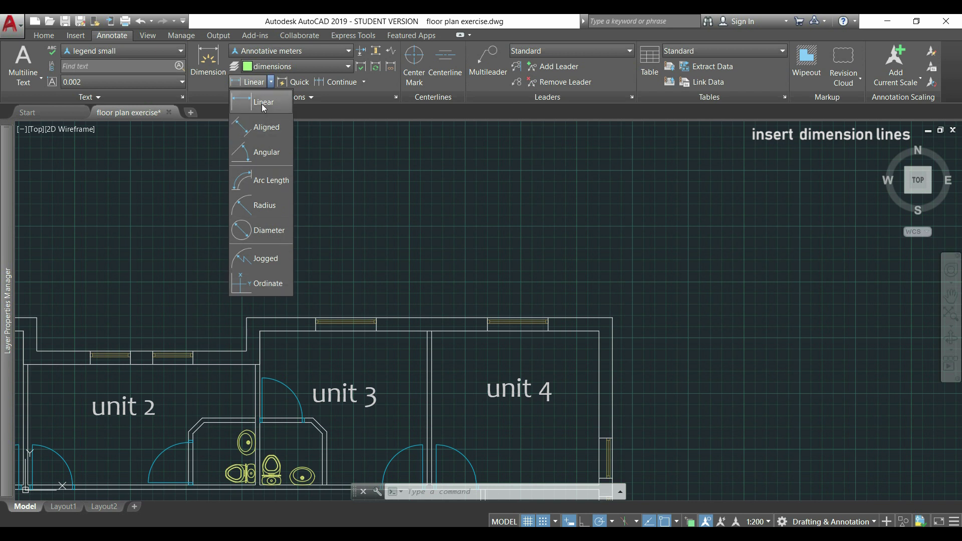
click(263, 103)
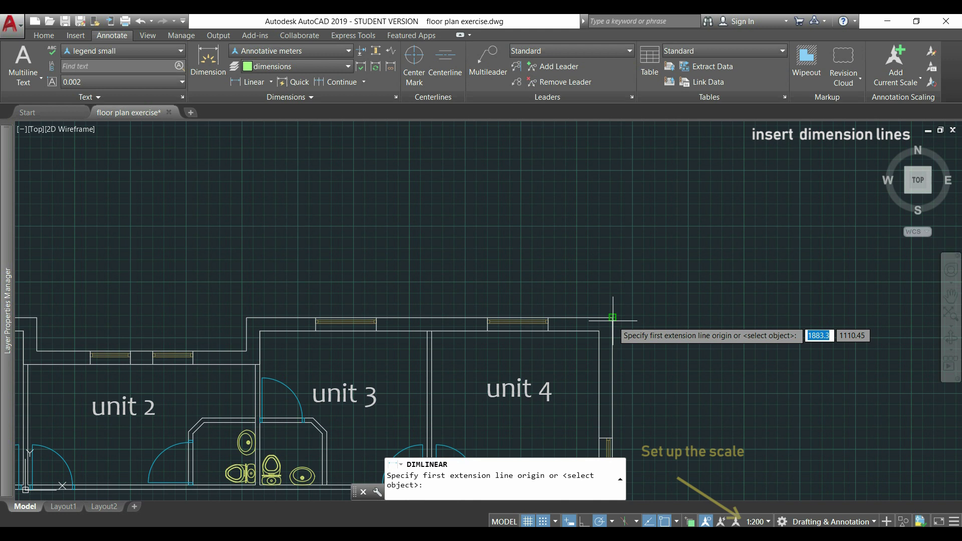
- Dimension the top wall as a chain: 1,44, 1,36, 2,49, 1,36 and 1,55
click(613, 317)
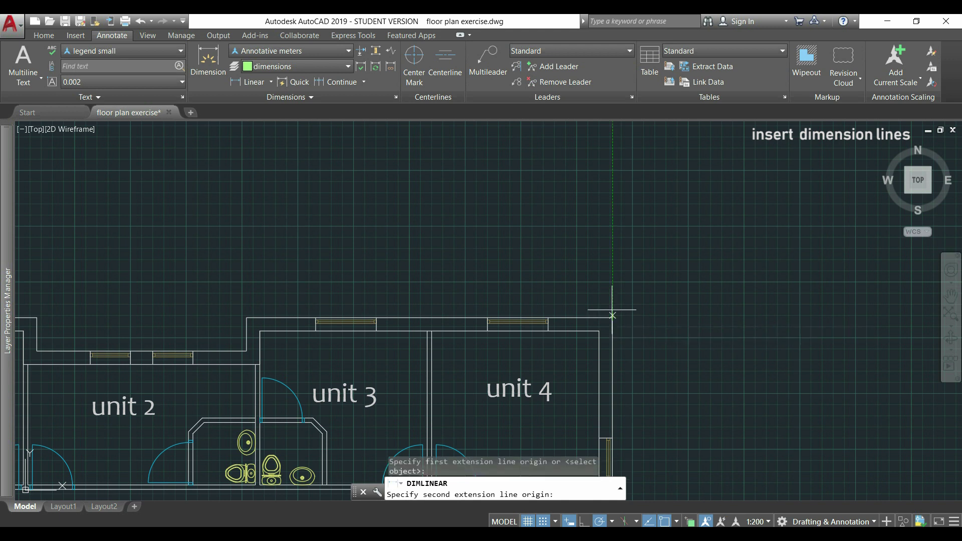
click(548, 319)
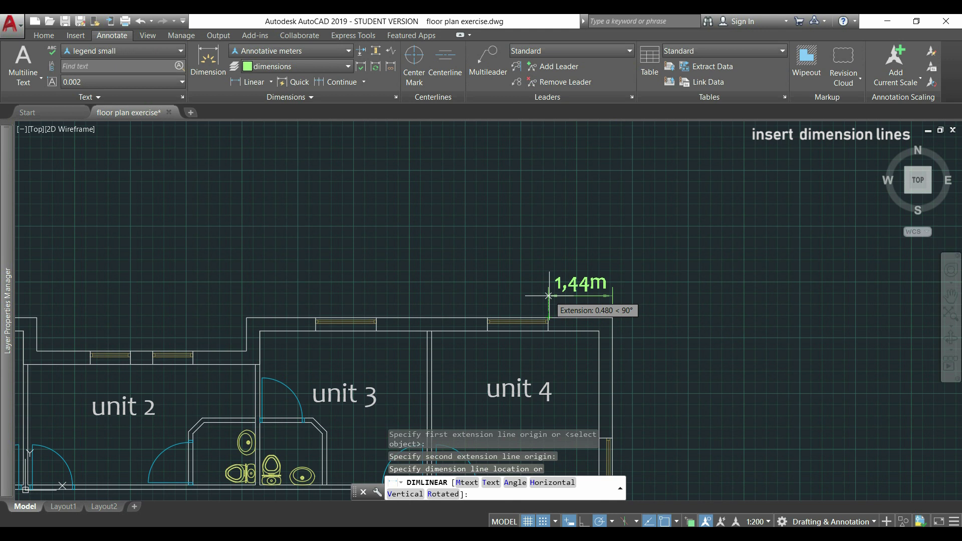
click(549, 295)
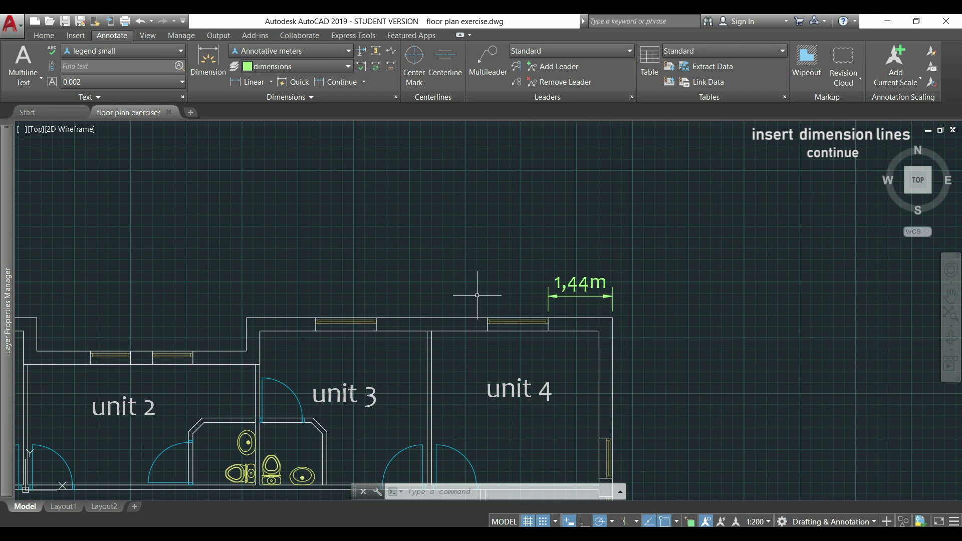
click(348, 84)
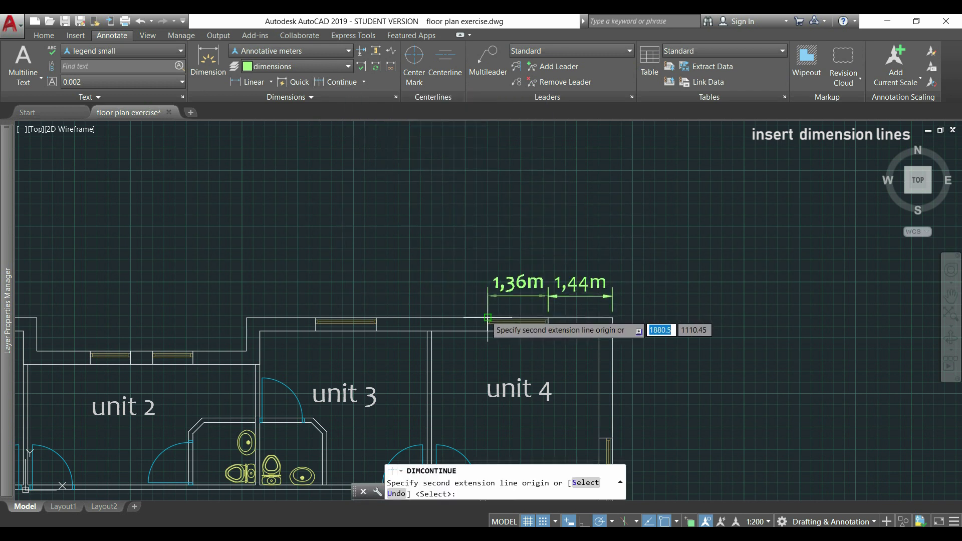
click(487, 317)
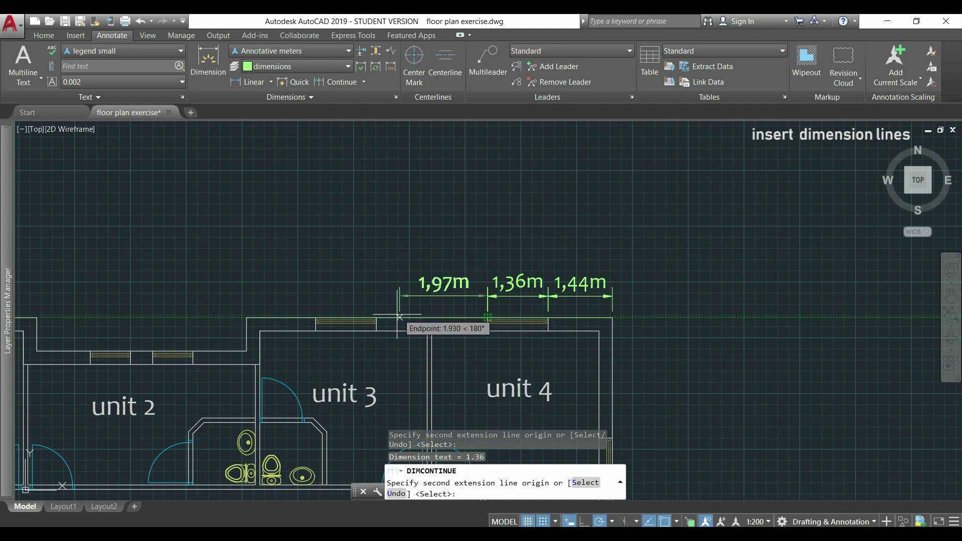
click(375, 318)
click(315, 317)
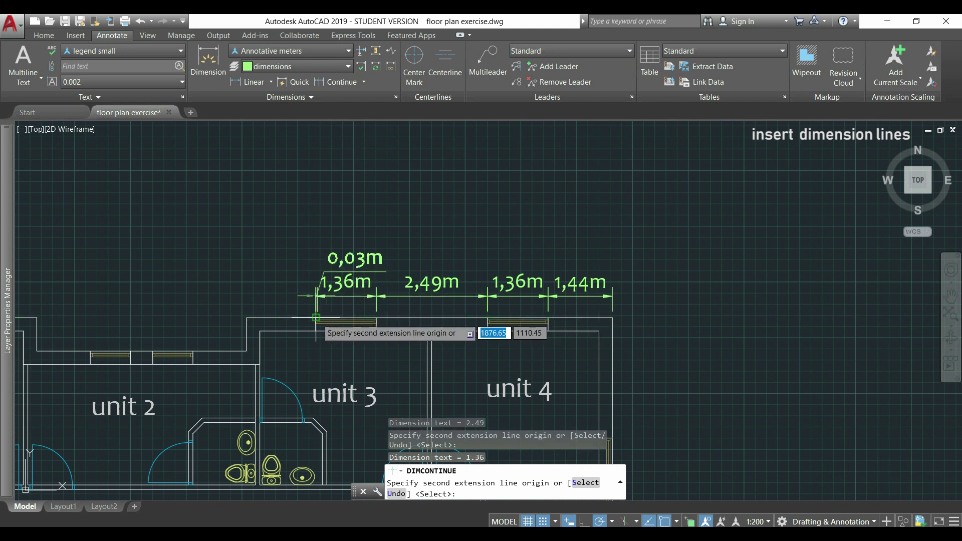
click(247, 317)
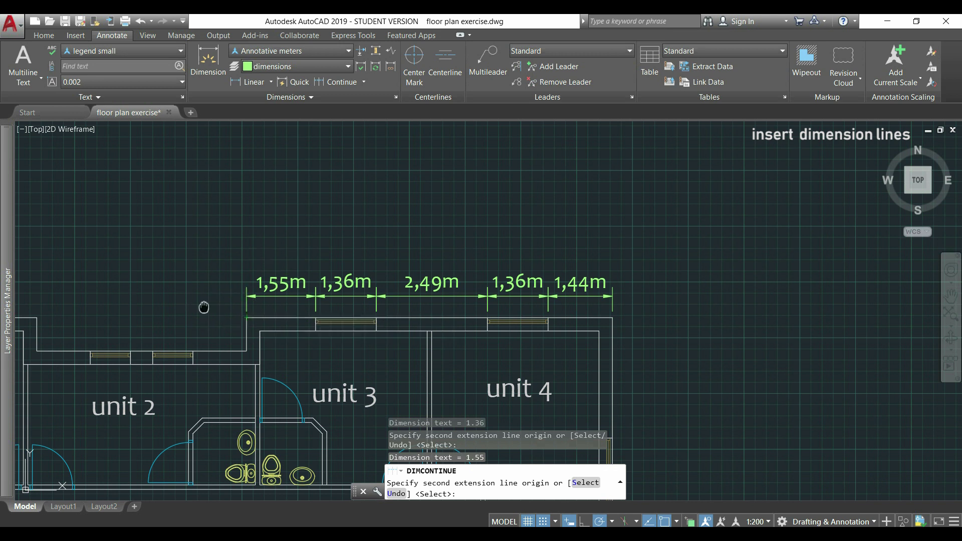
- Add the overall 8,2 dimension above the chain, redoing a misplaced first attempt
middle_drag(204, 305, 410, 227)
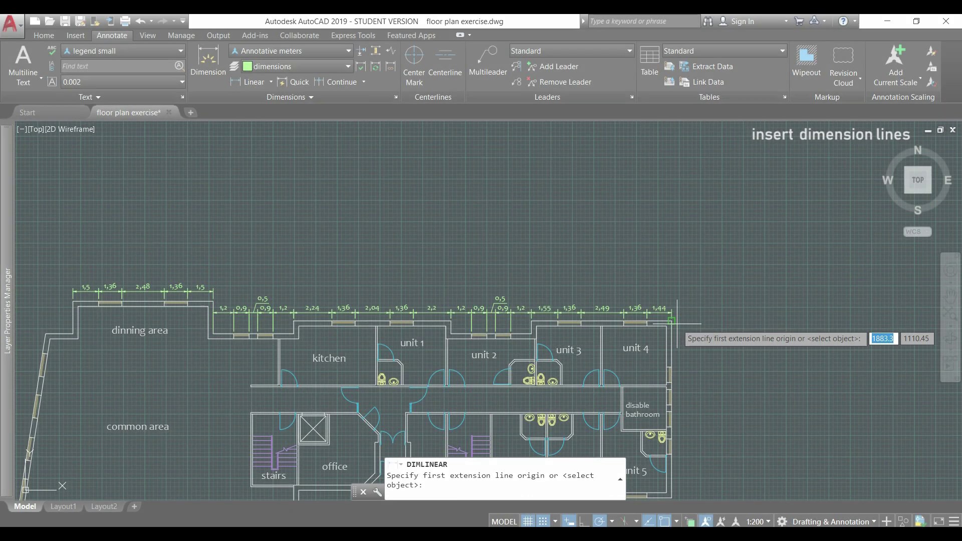
scroll(678, 325, up, 3)
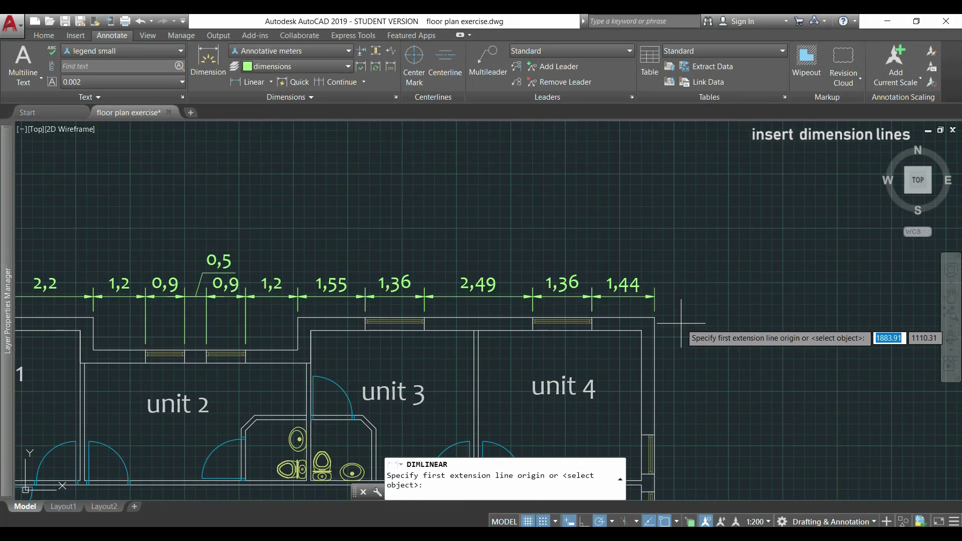
click(655, 317)
click(298, 317)
click(476, 223)
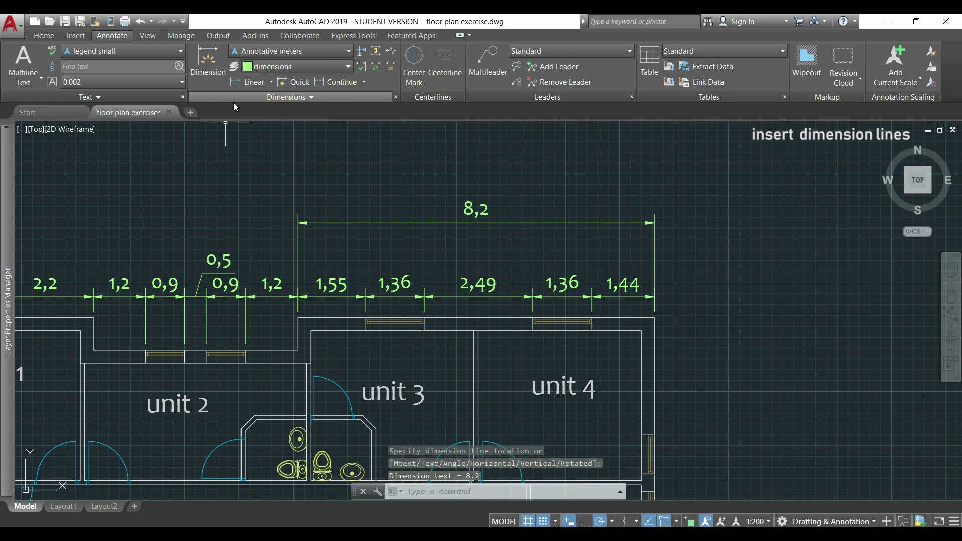
key(ctrl+z)
key(Return)
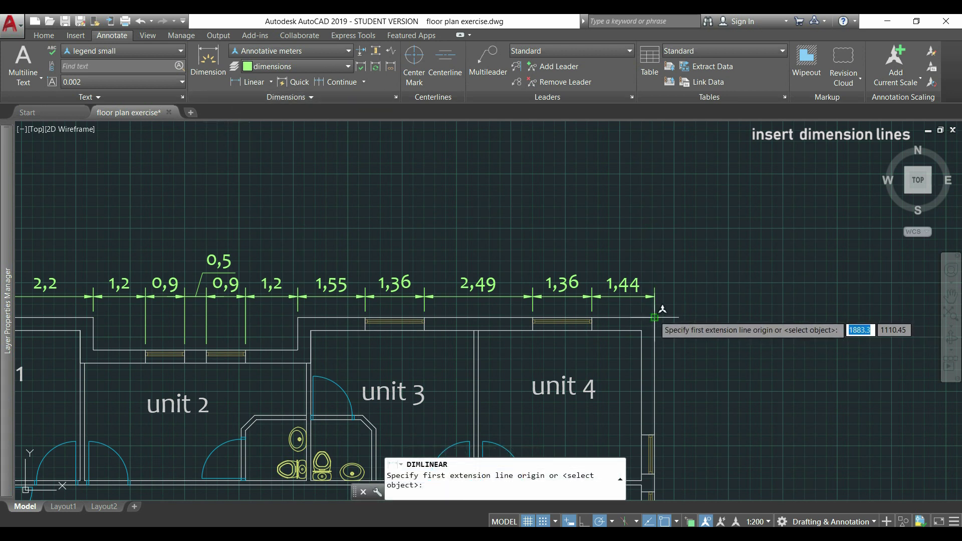
click(655, 317)
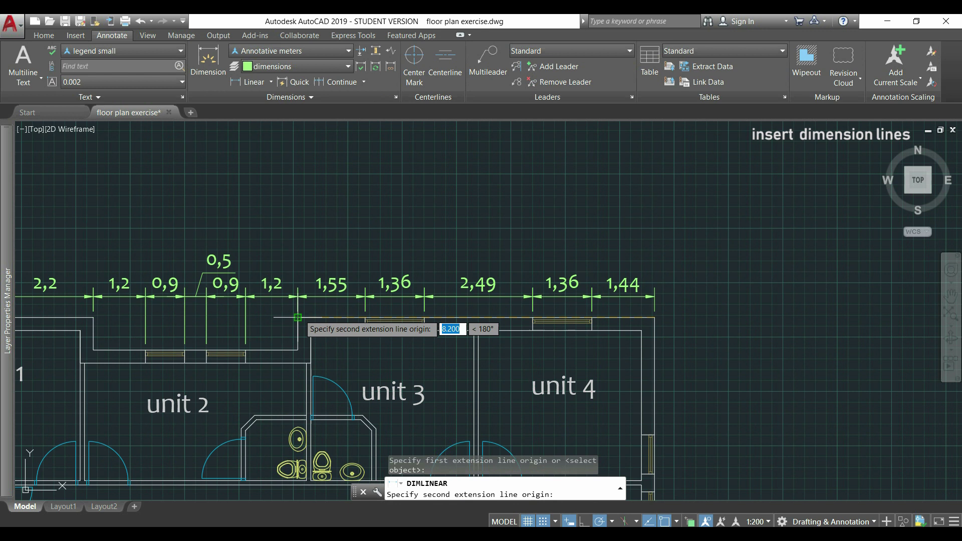
click(297, 317)
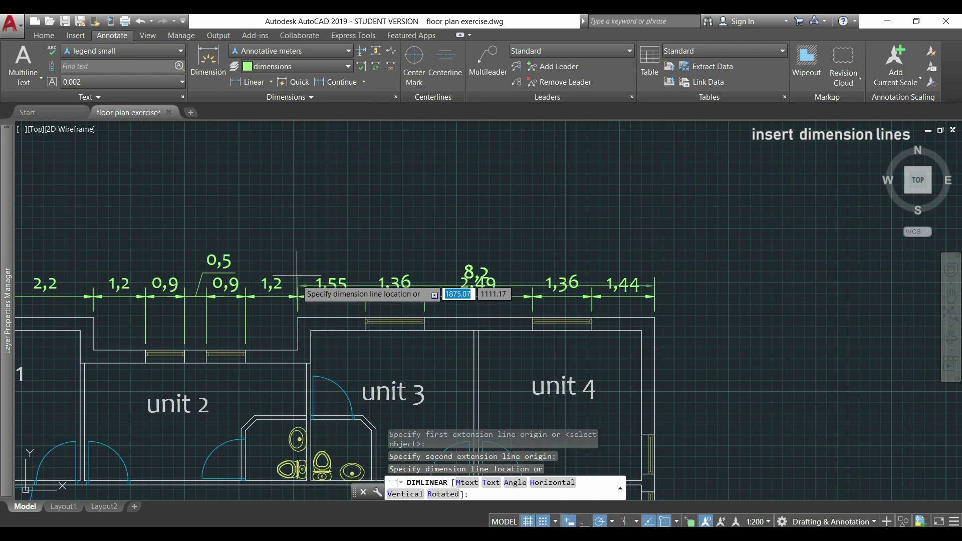
click(298, 222)
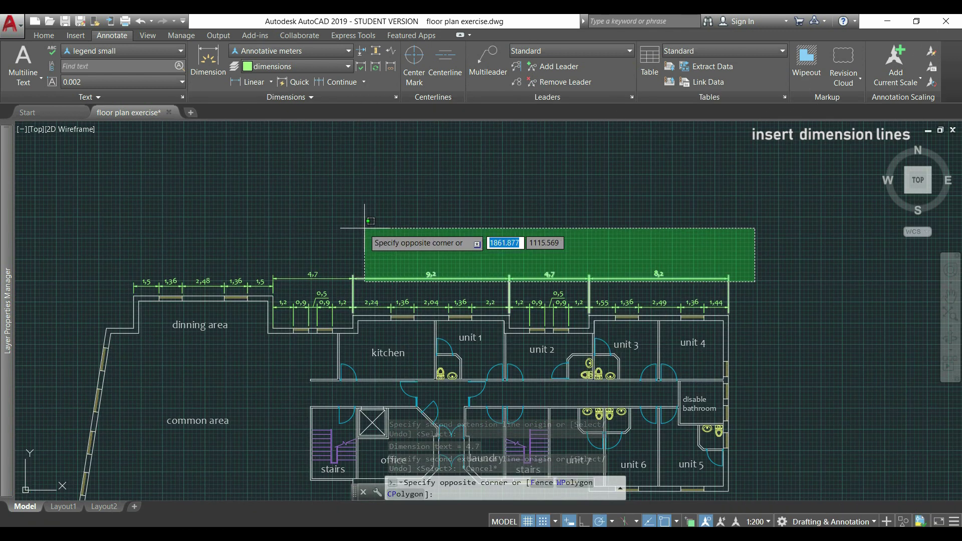
- Grip-stretch the overall dimensions upward, higher above the chained window dimensions
click(305, 228)
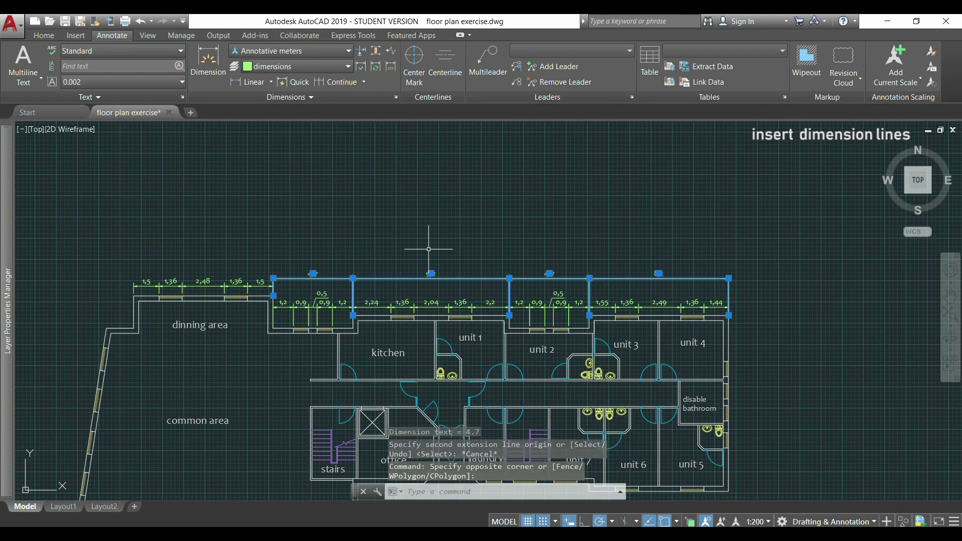
click(510, 278)
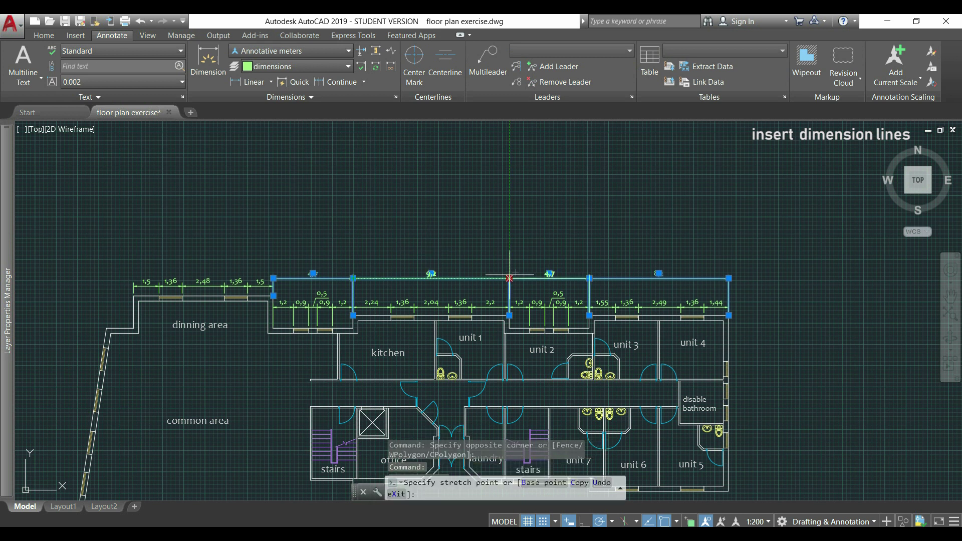
key(Escape)
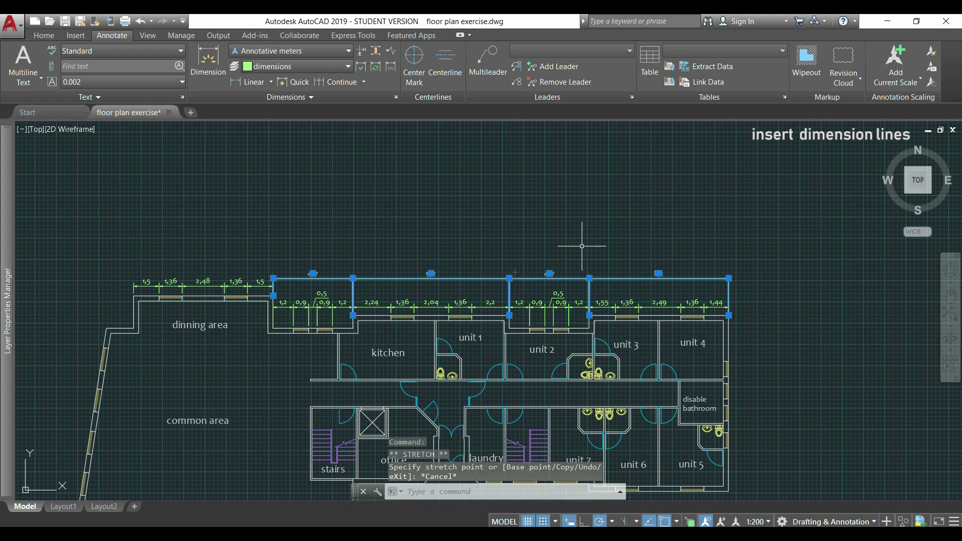
click(589, 277)
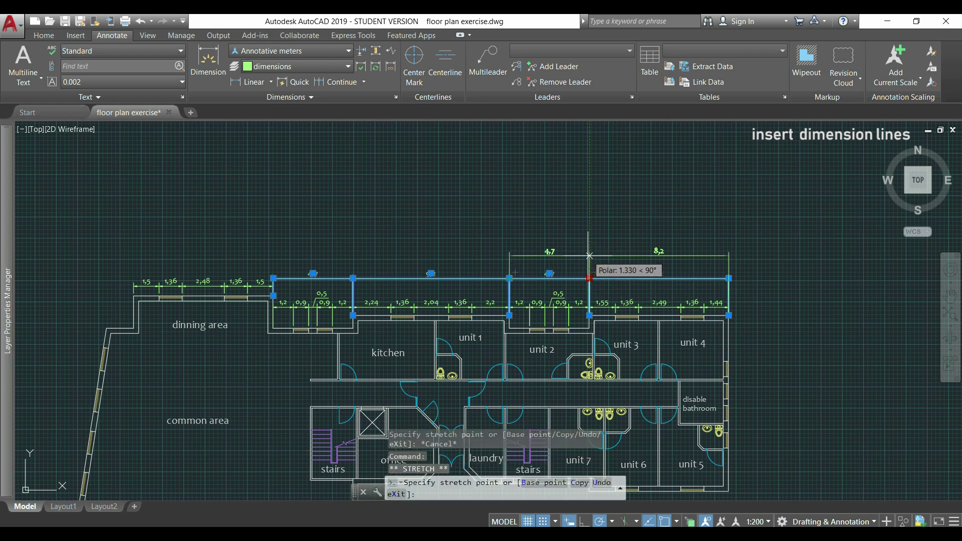
click(590, 255)
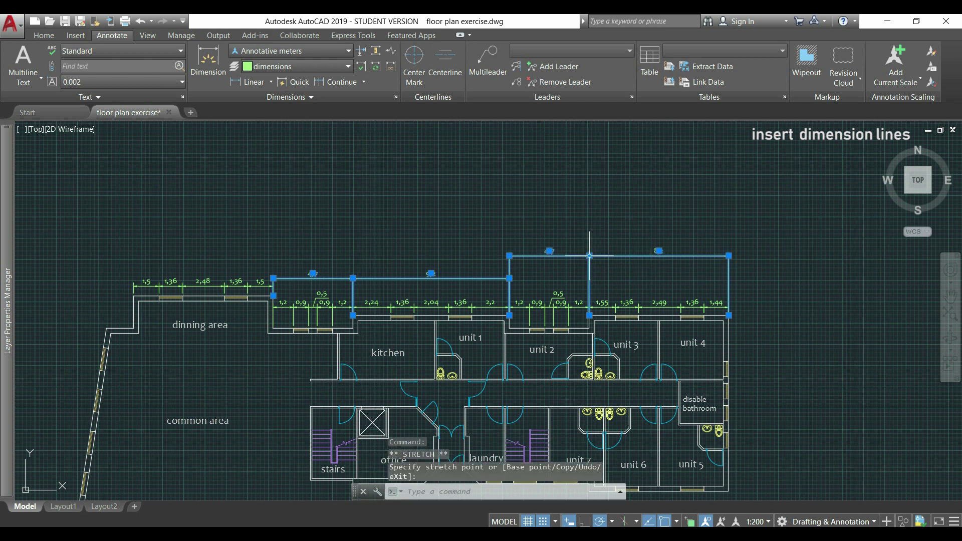
click(431, 273)
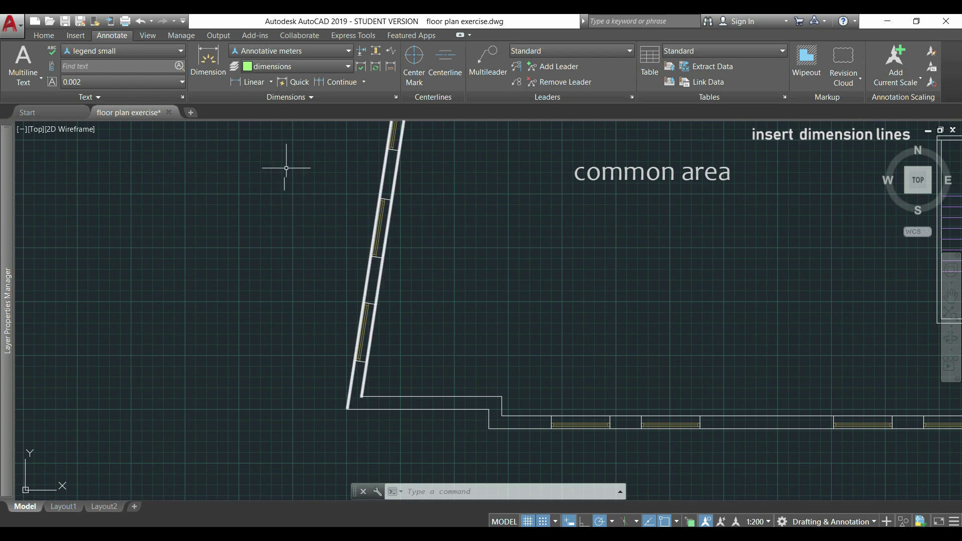
click(252, 83)
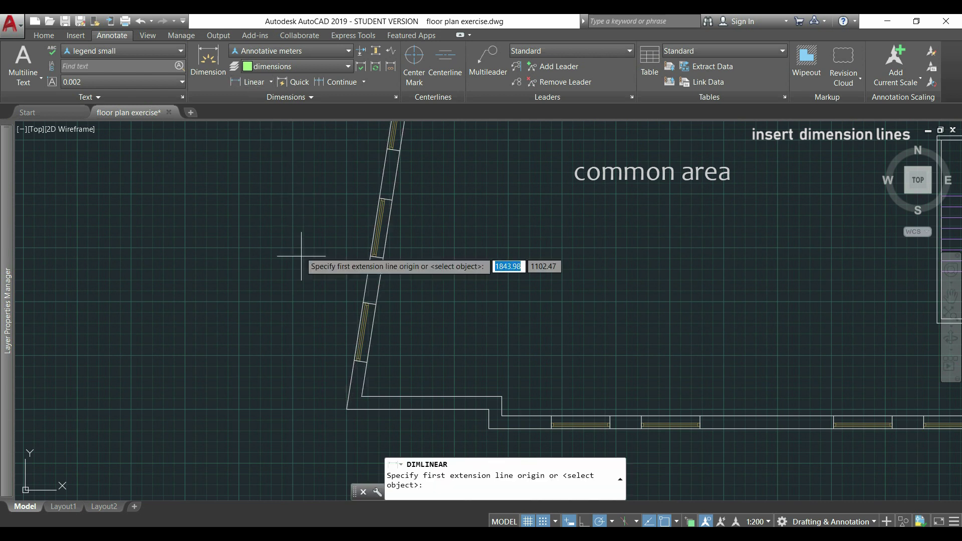
click(345, 408)
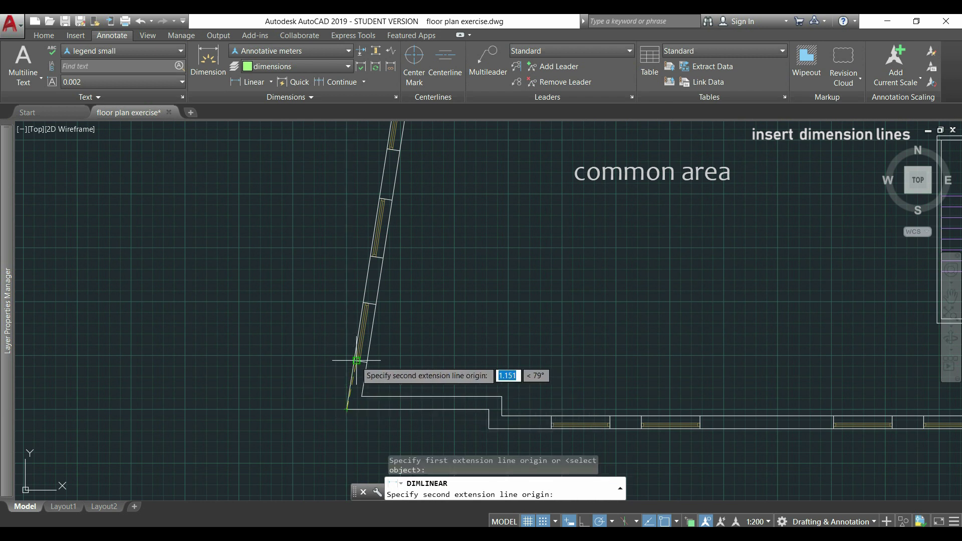
scroll(353, 358, up, 3)
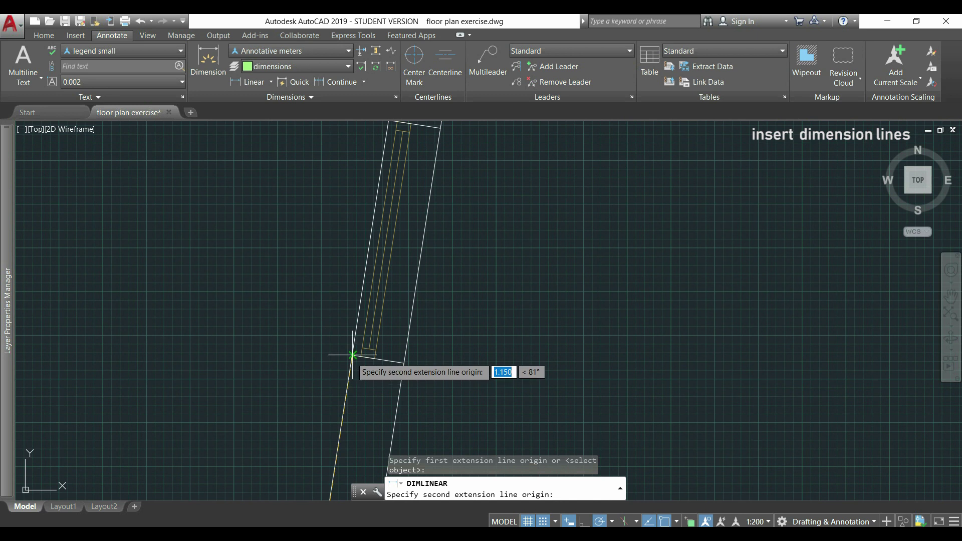
click(353, 355)
scroll(230, 355, down, 5)
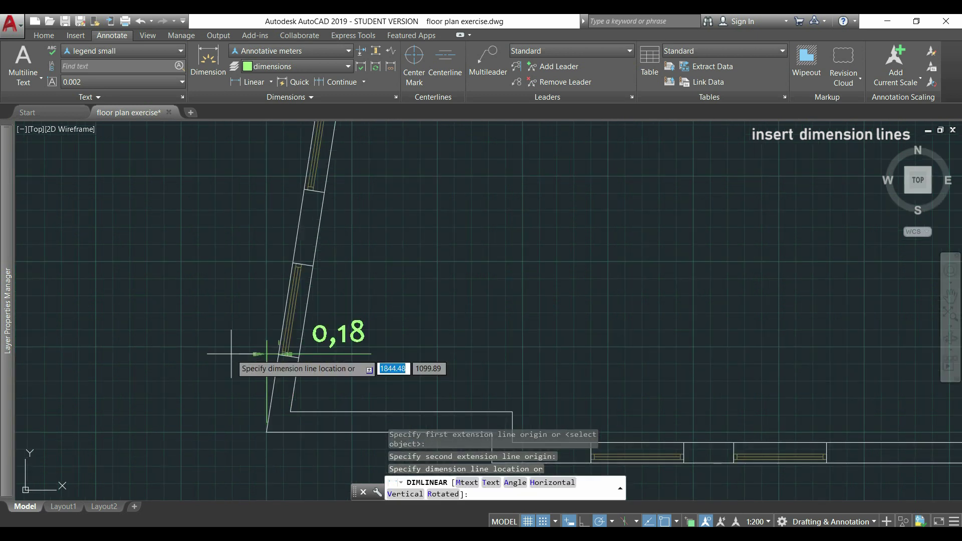
click(204, 350)
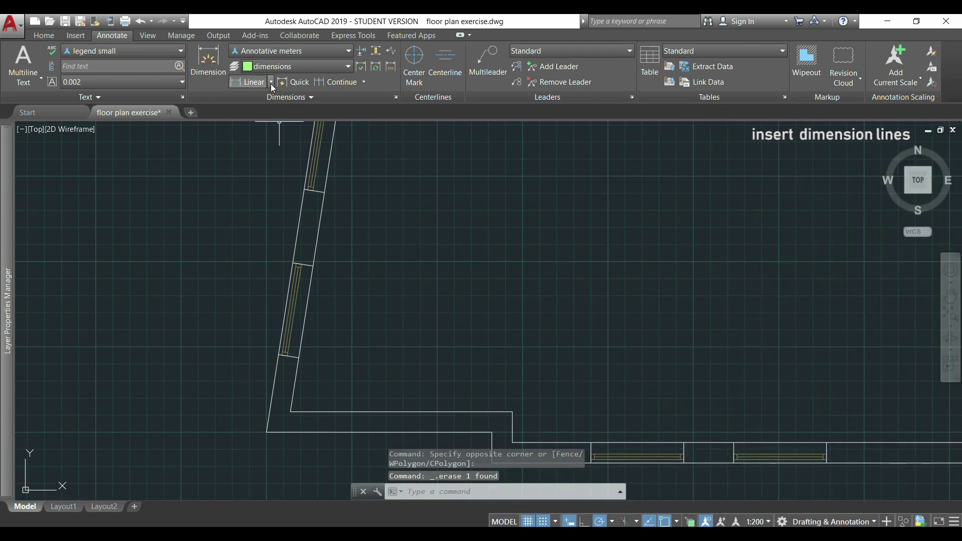
- Add an aligned 1,15 dimension along the slanted wall, from the bottom corner to the window end
click(270, 83)
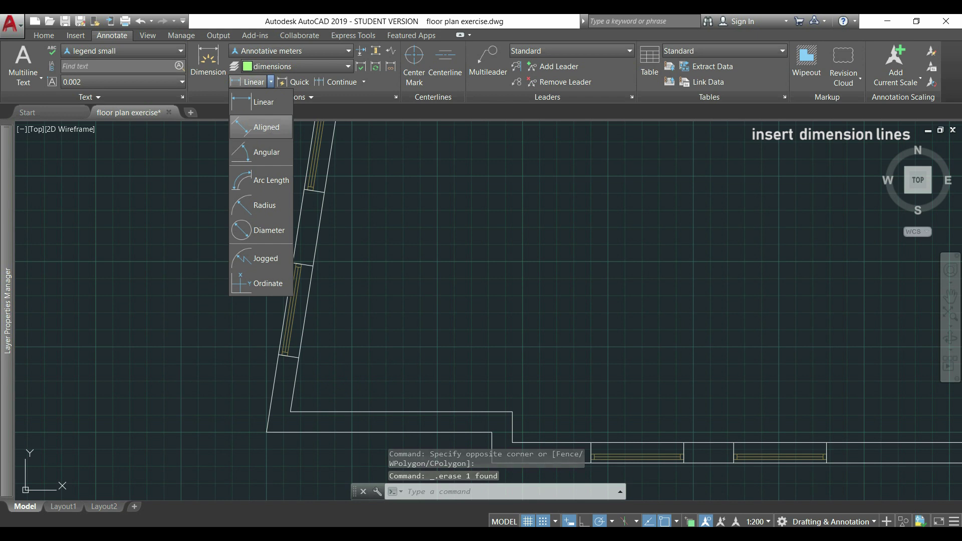
click(261, 127)
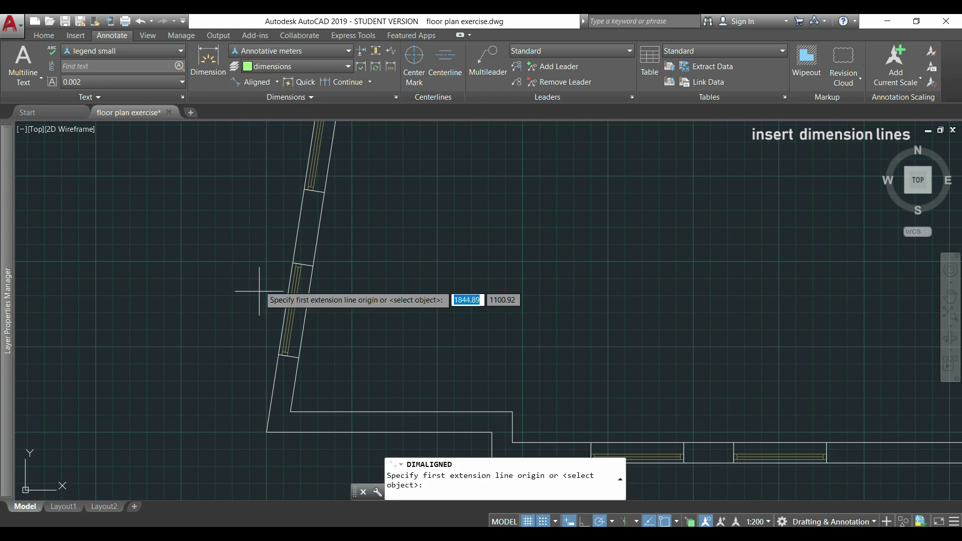
click(266, 432)
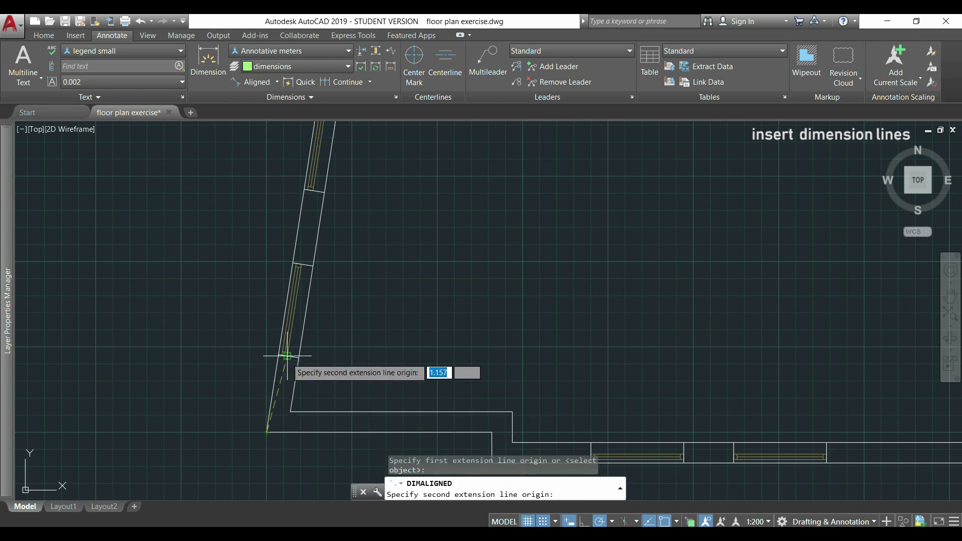
scroll(274, 357, up, 5)
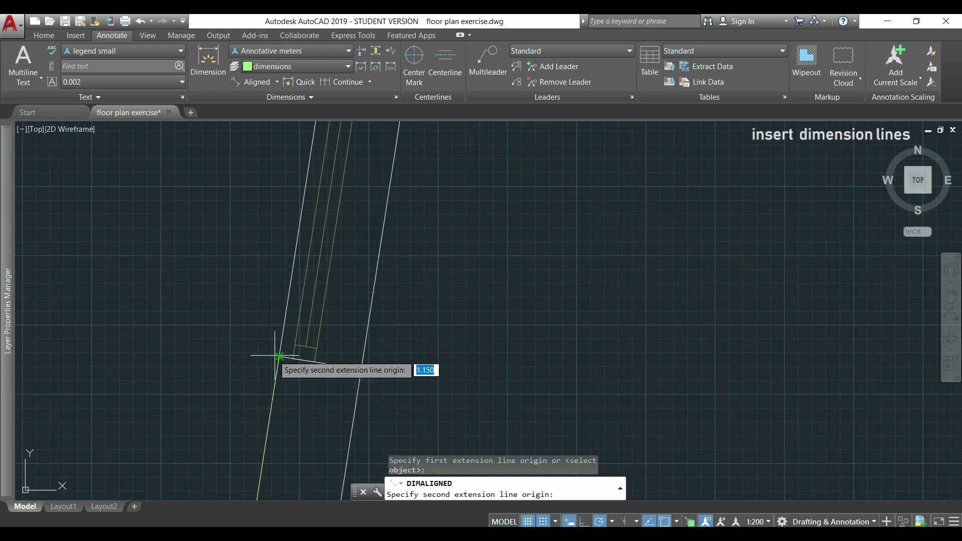
click(279, 357)
scroll(210, 333, down, 3)
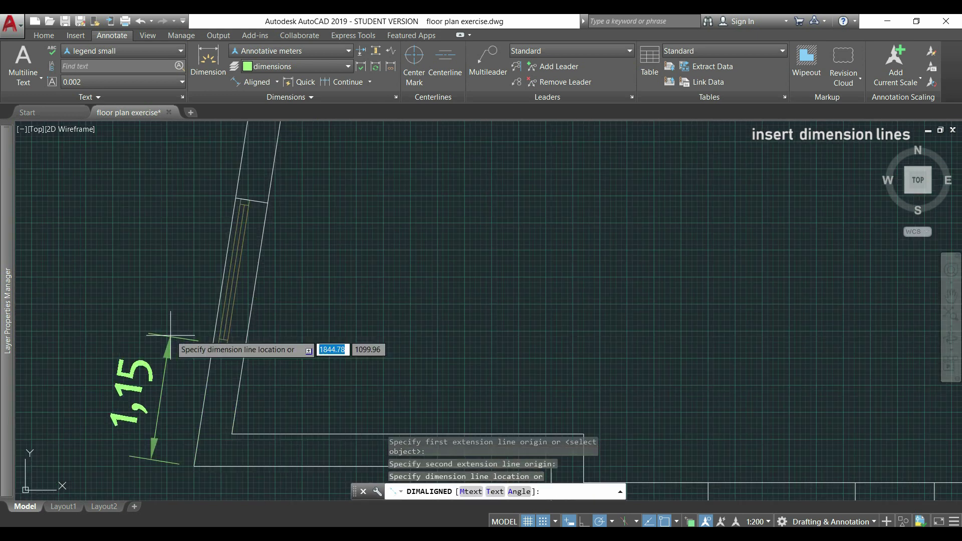
click(140, 331)
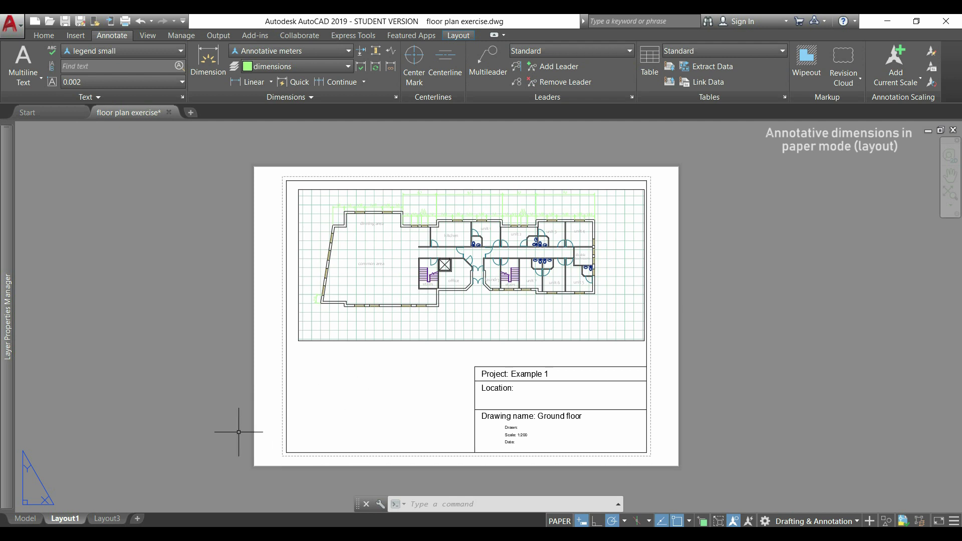
- Duplicate Layout1 using Move or Copy with Create a copy ticked
right_click(66, 520)
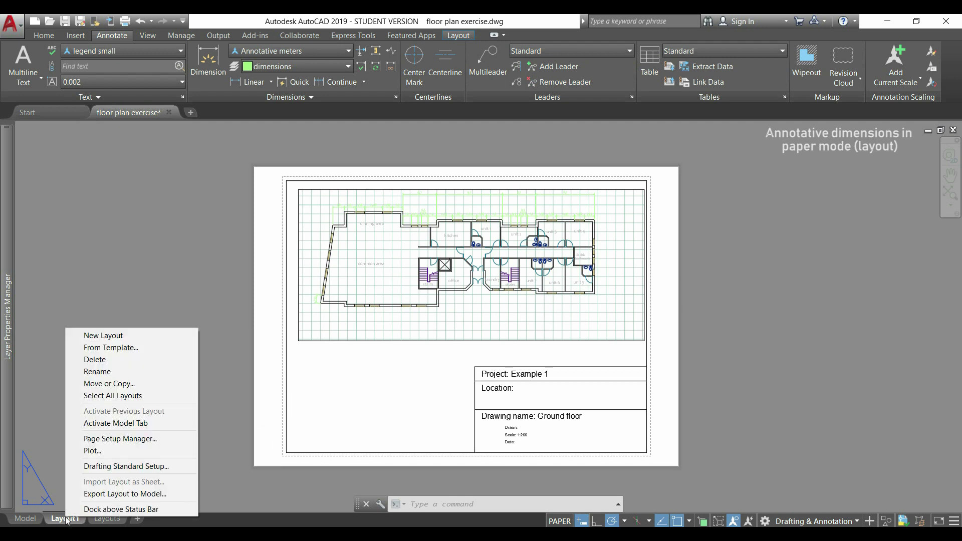
click(138, 384)
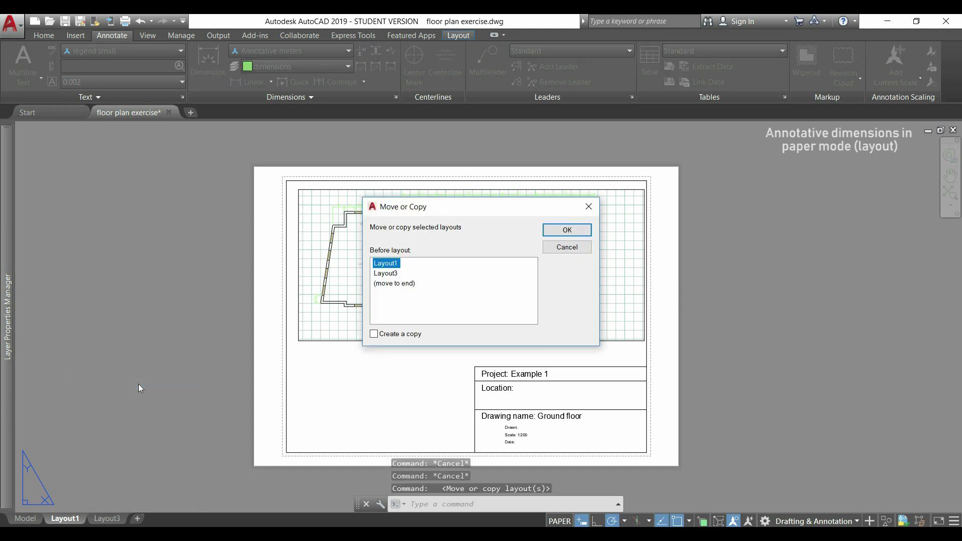
click(374, 335)
click(570, 229)
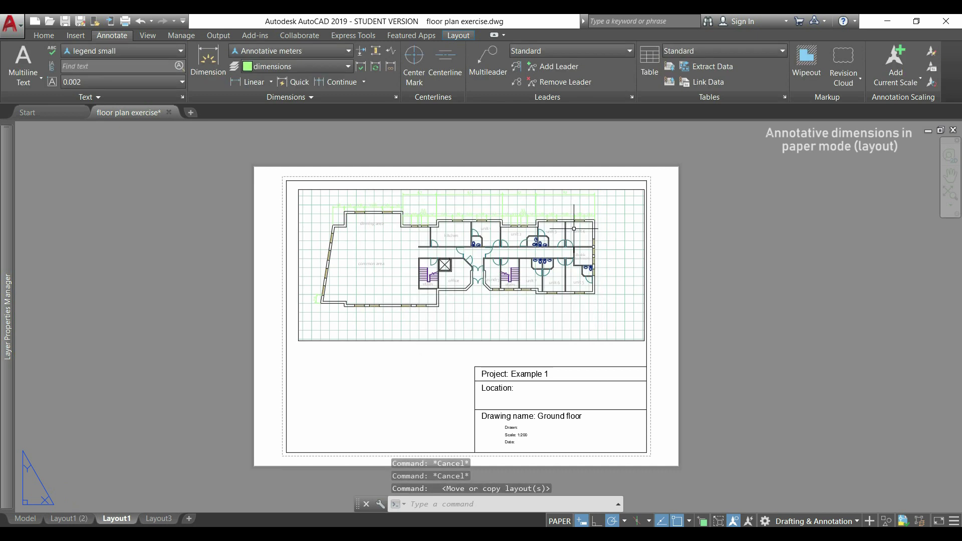
- Move the new layout copy between Layout1 and Layout3 and rename it 'details'
click(80, 518)
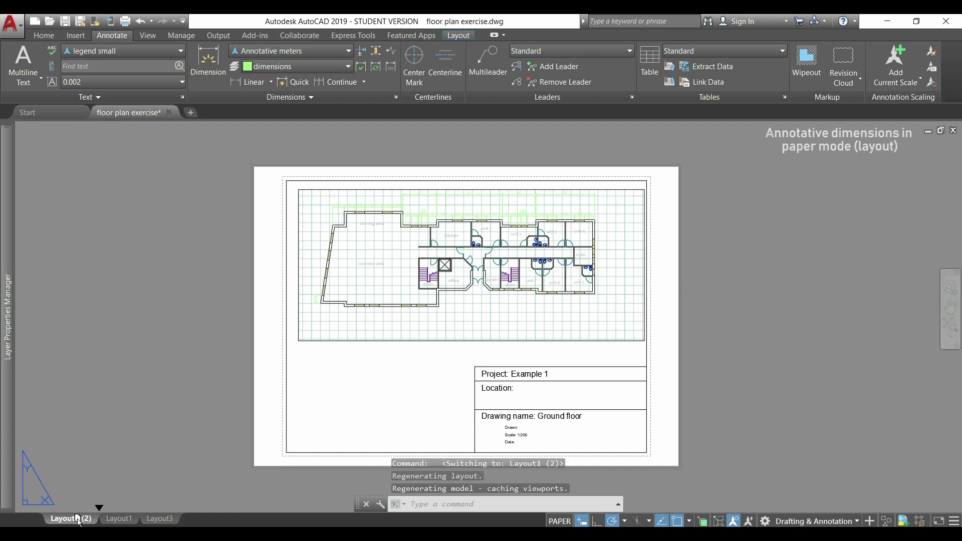
drag(79, 521, 129, 522)
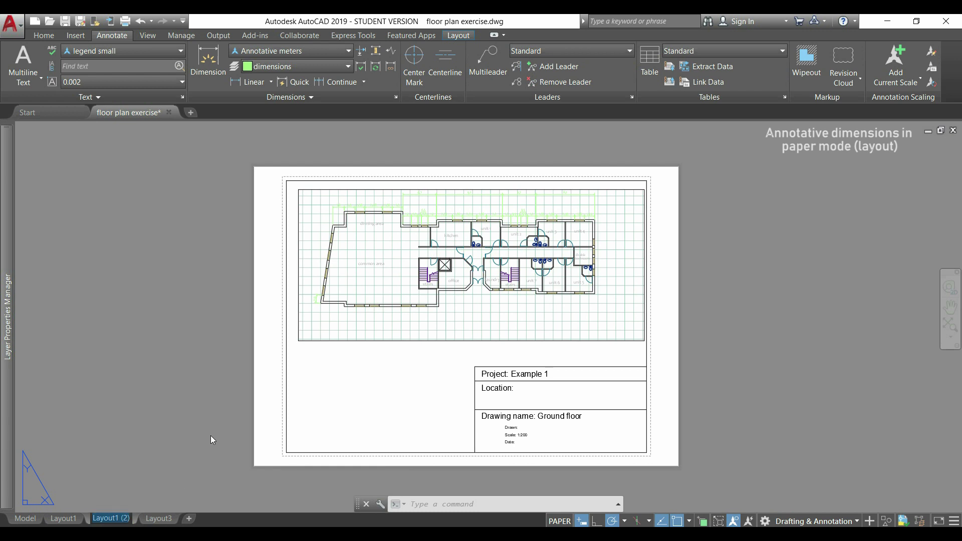
text(details)
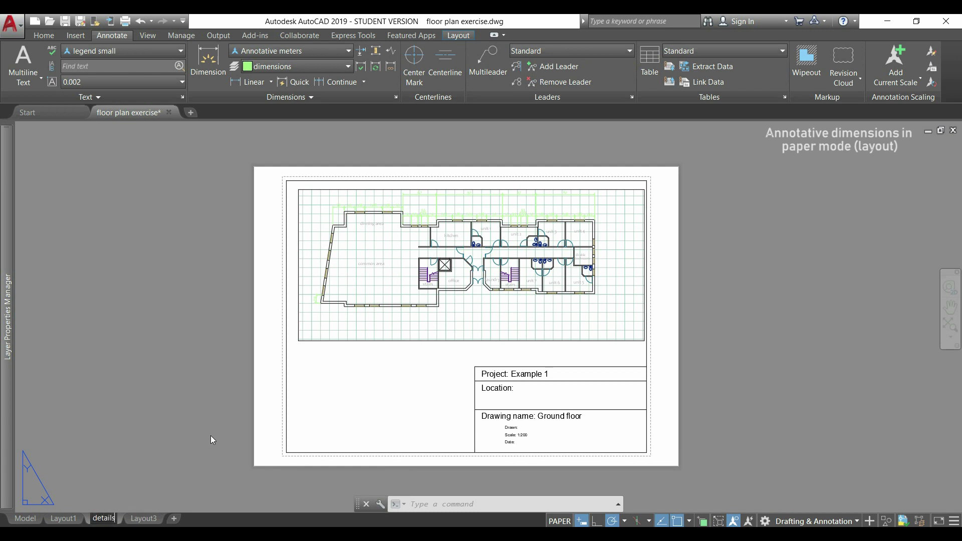
click(211, 436)
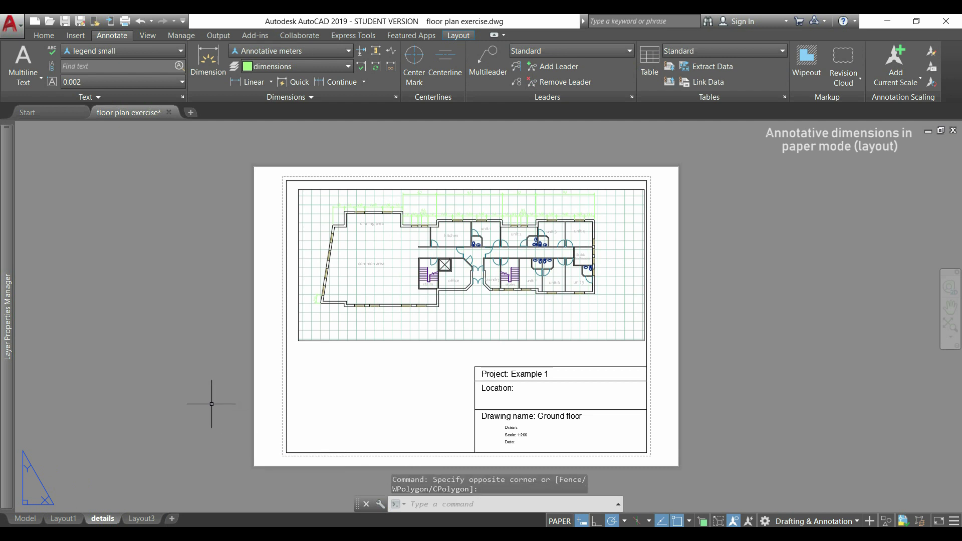
- Locate the separate door and window drawings in model space, then return to the details sheet
click(30, 523)
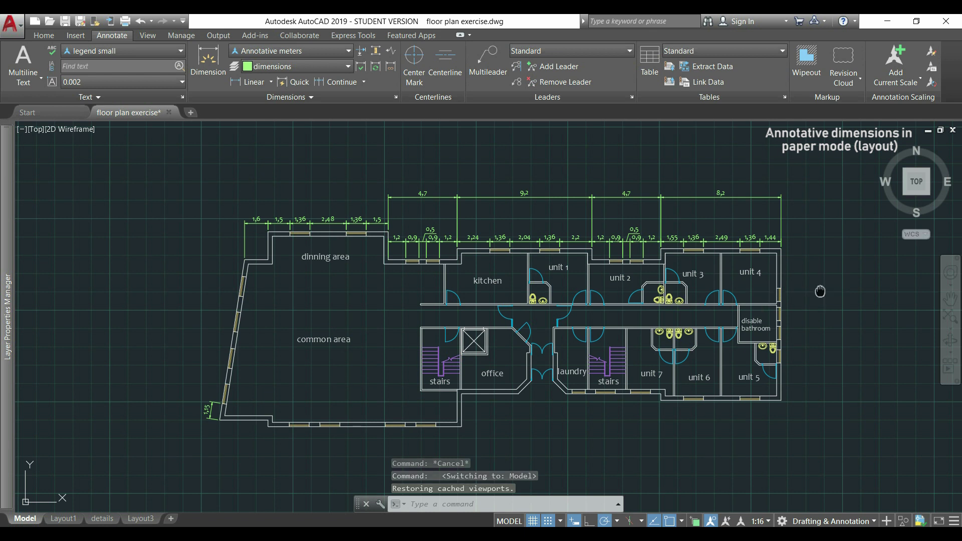
middle_drag(820, 291, 281, 436)
middle_drag(570, 294, 549, 316)
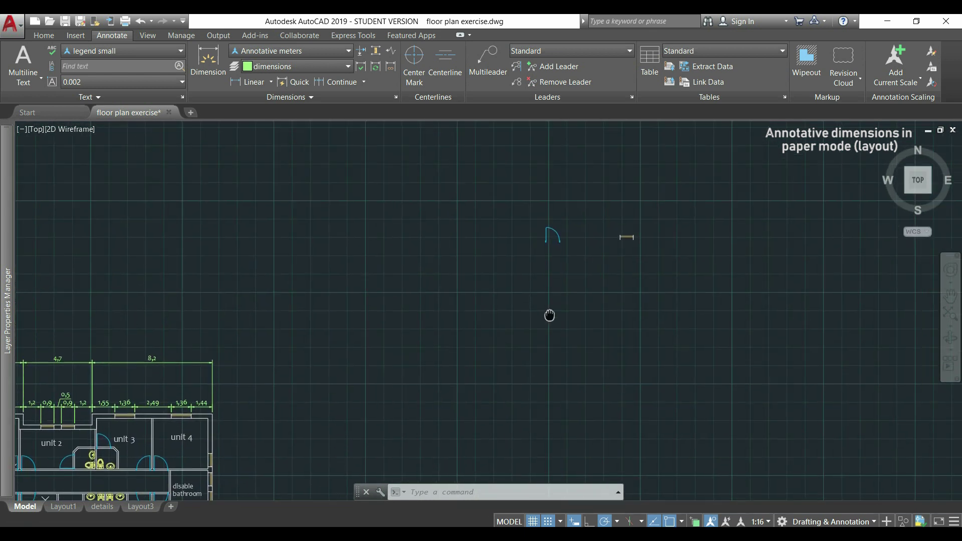
scroll(590, 272, up, 4)
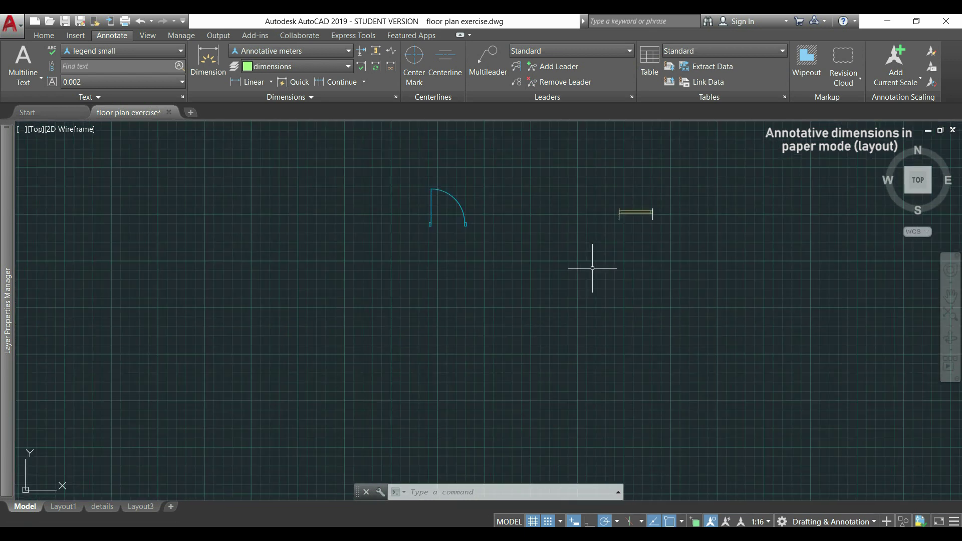
click(102, 506)
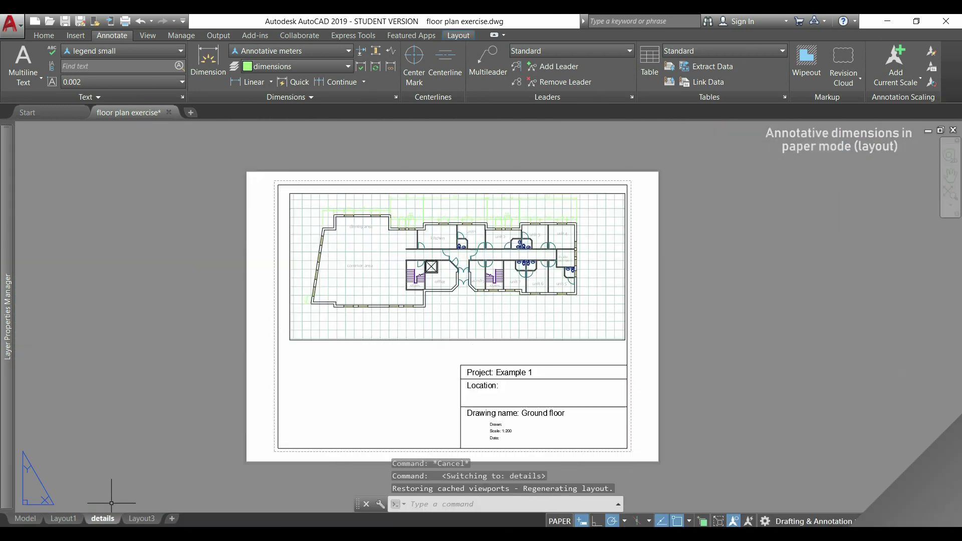
- Frame the door inside the details viewport and set the viewport scale to 1:16
double_click(465, 318)
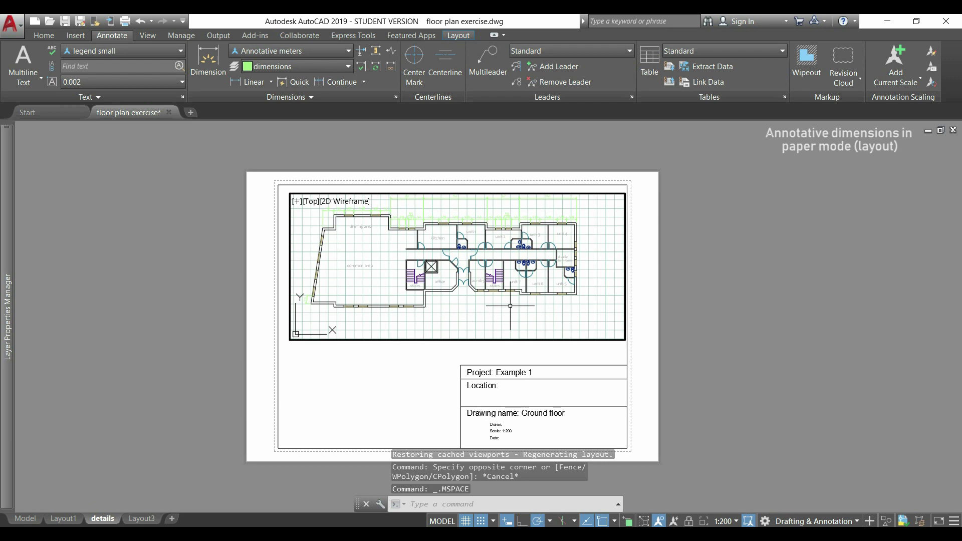
middle_drag(593, 265, 343, 309)
scroll(438, 280, up, 5)
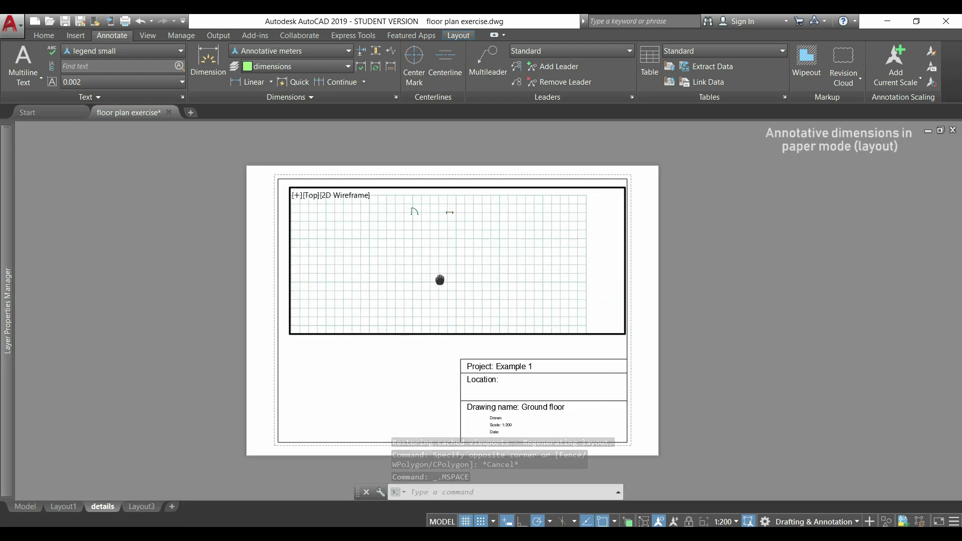
middle_drag(397, 254, 372, 294)
scroll(339, 289, up, 4)
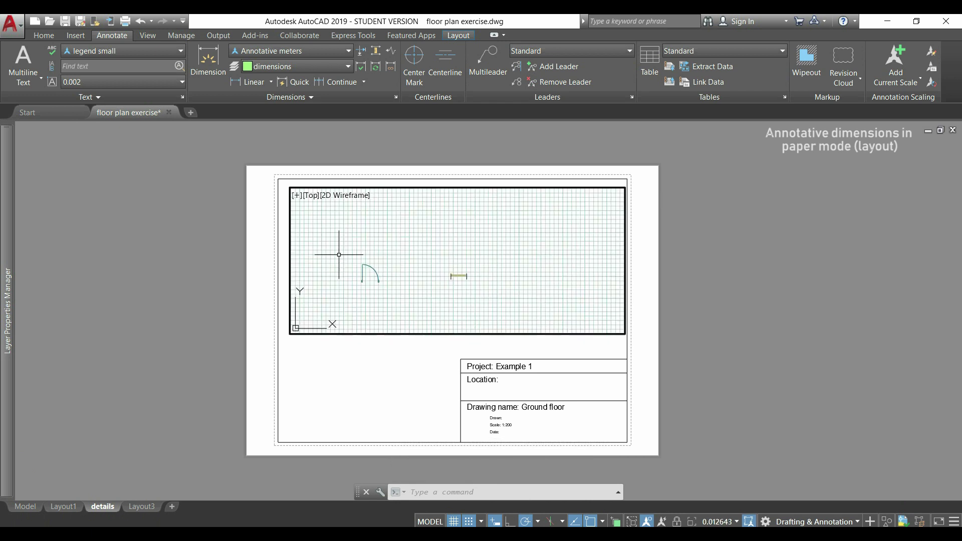
scroll(413, 279, up, 2)
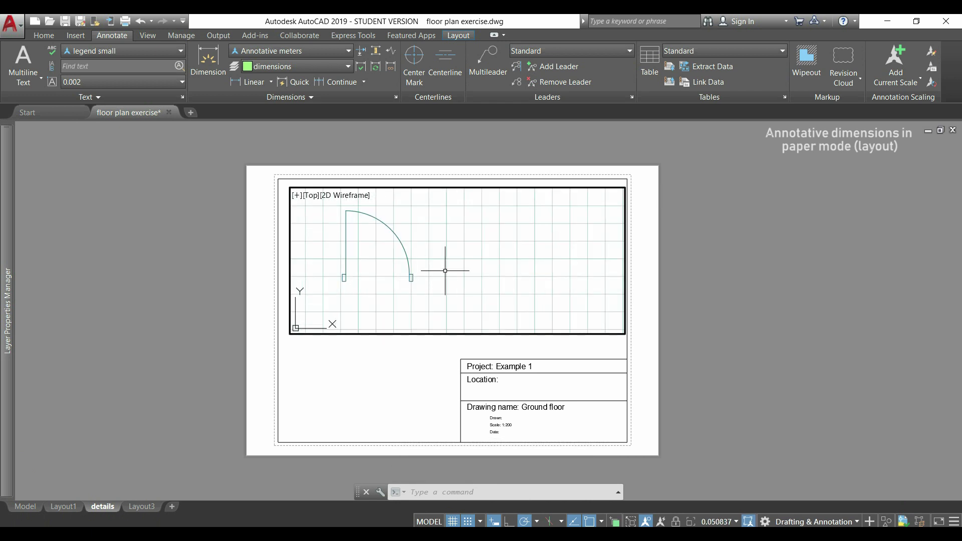
scroll(381, 265, up, 2)
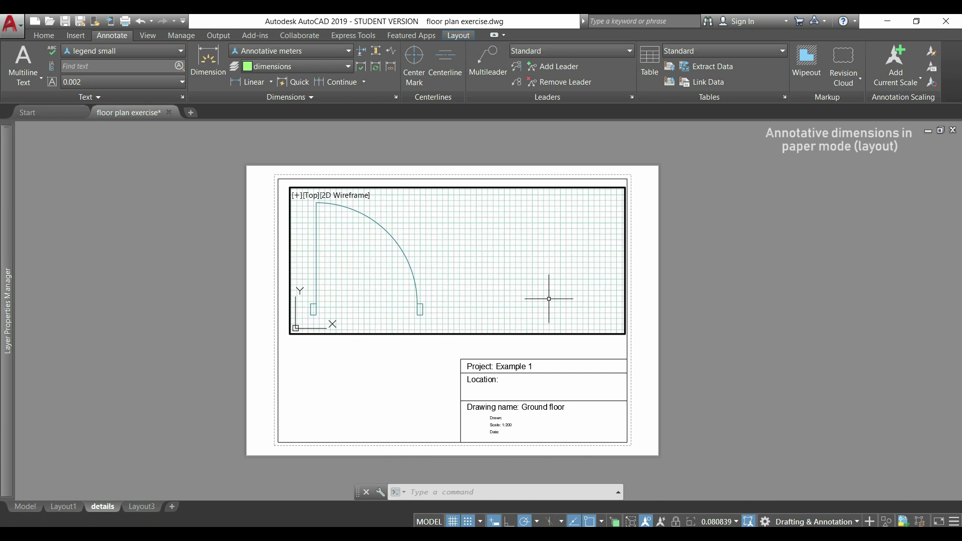
click(737, 522)
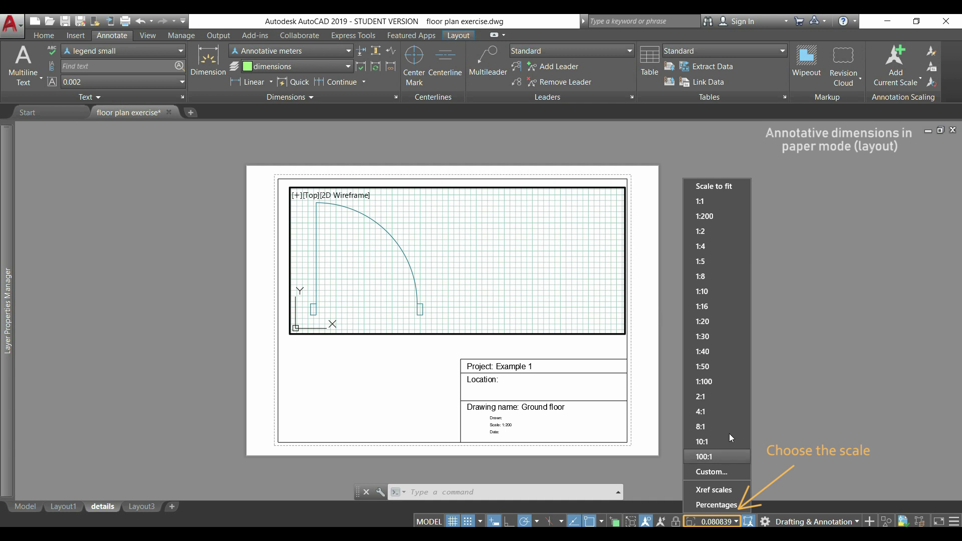
click(715, 307)
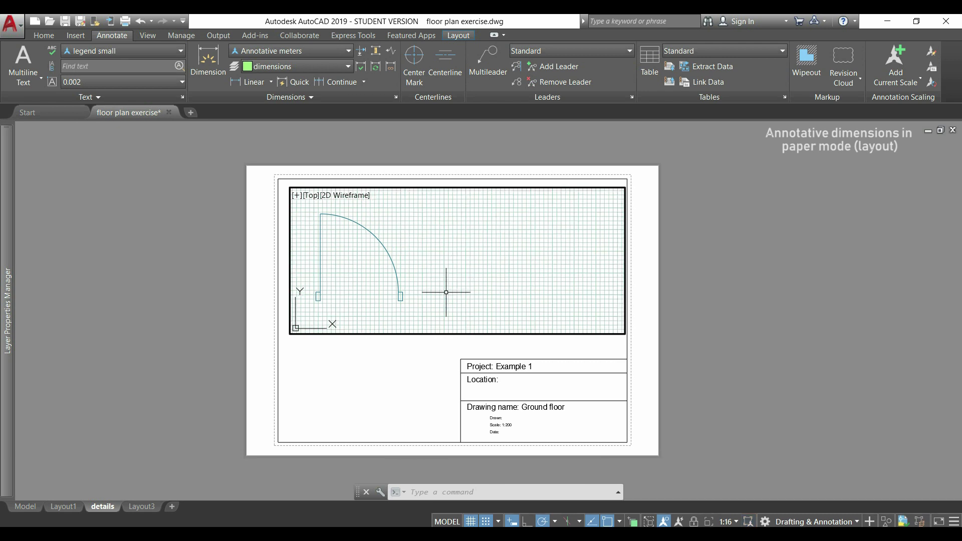
- Pull the viewport's right edge in so the viewport tightly boxes the door
double_click(427, 359)
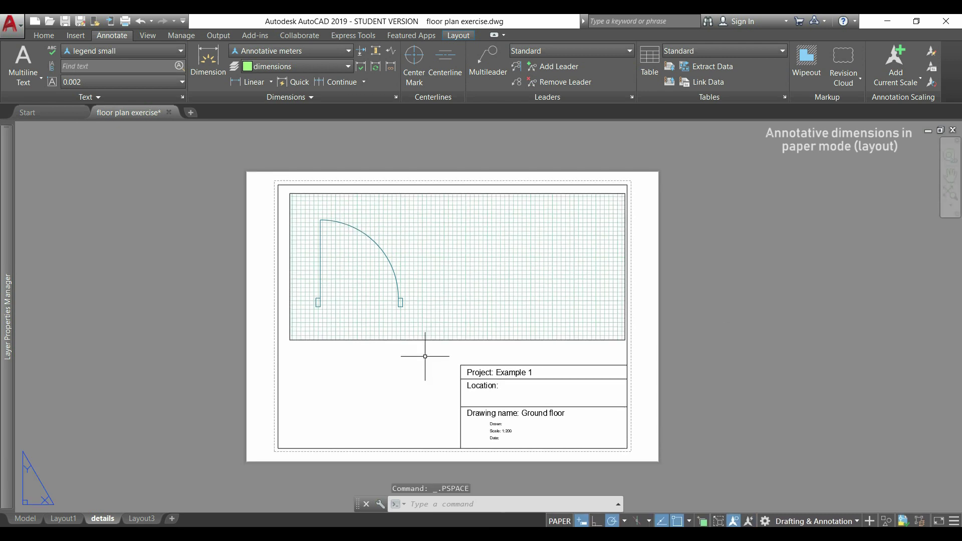
click(463, 341)
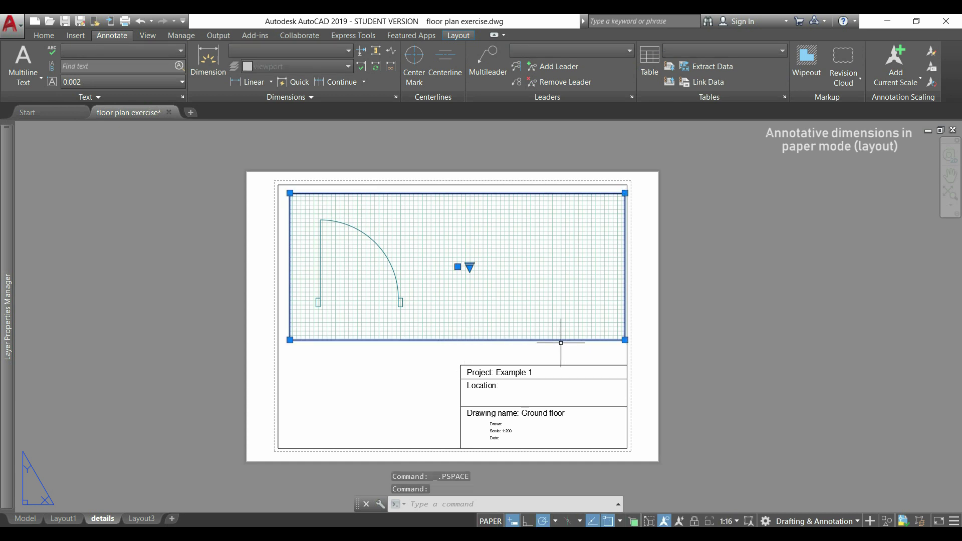
click(625, 340)
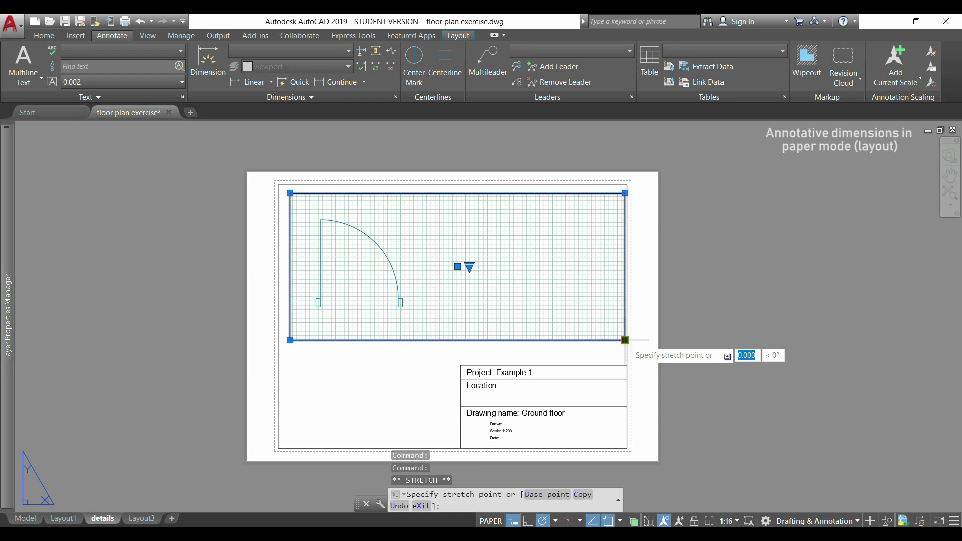
click(440, 340)
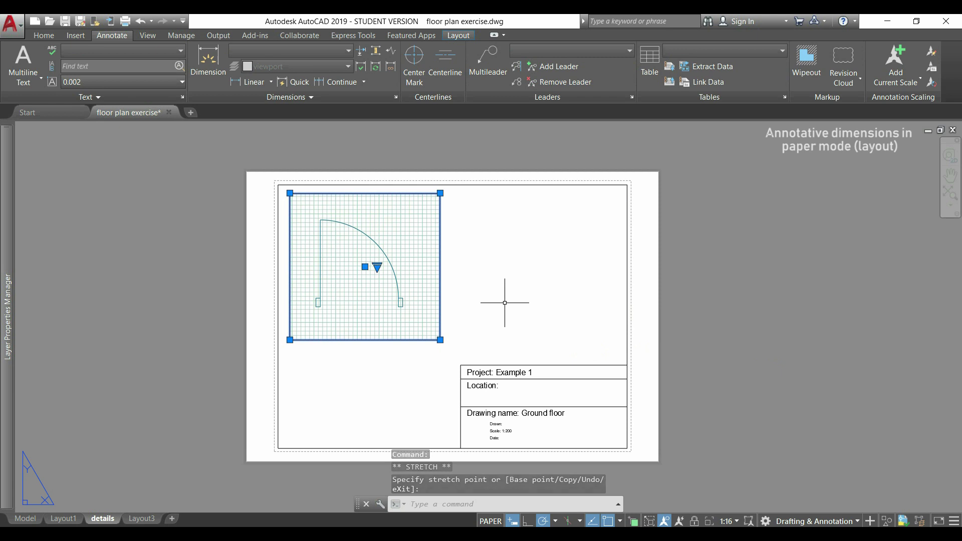
key(Escape)
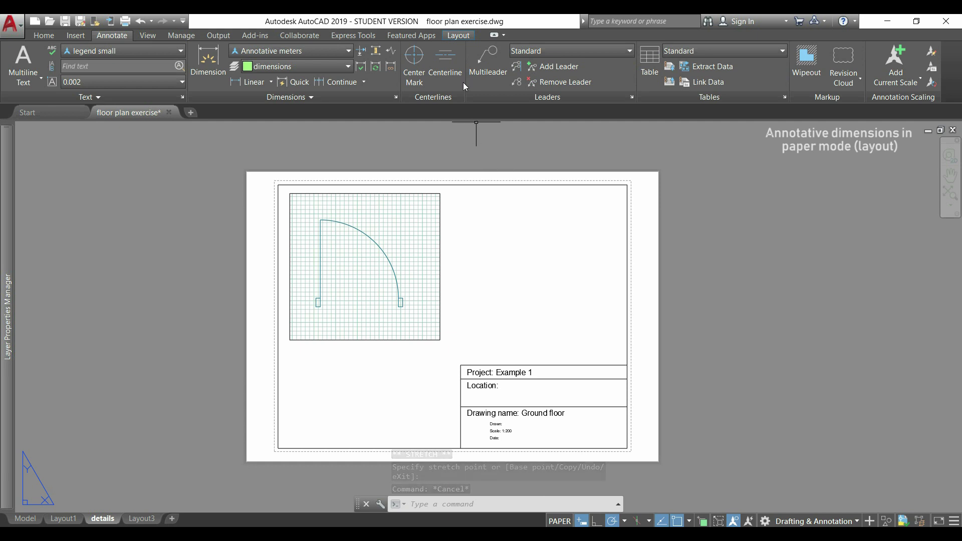
- Draw a rectangular viewport on the upper right of the details sheet
click(460, 35)
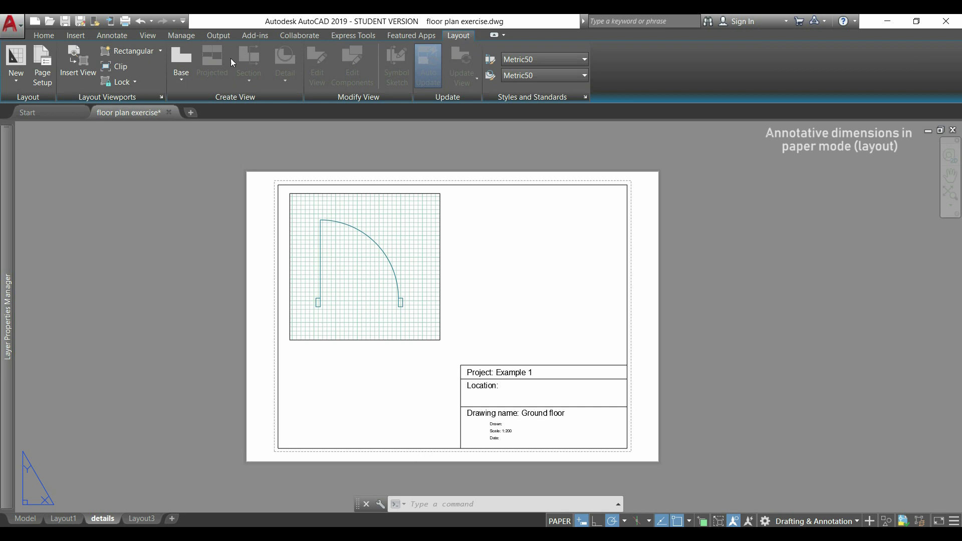
click(161, 51)
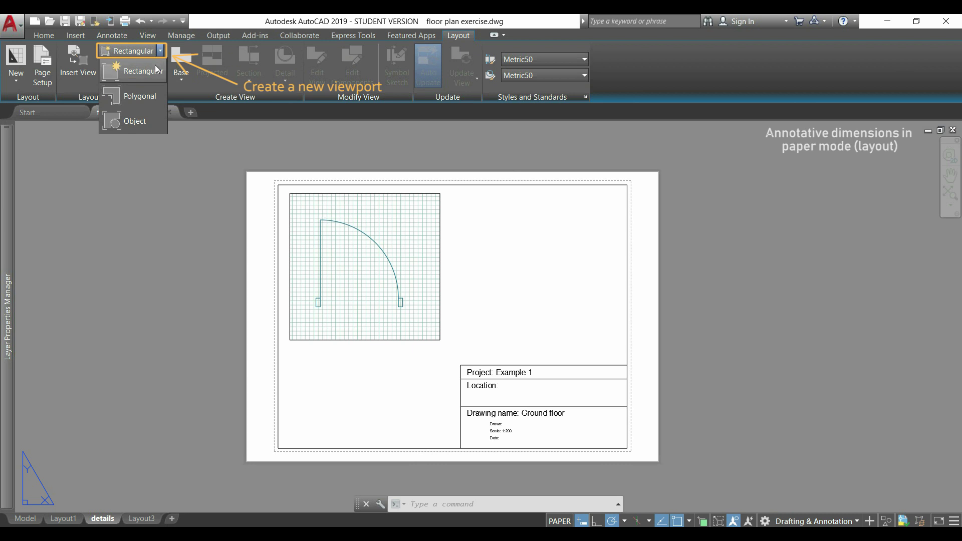
click(156, 69)
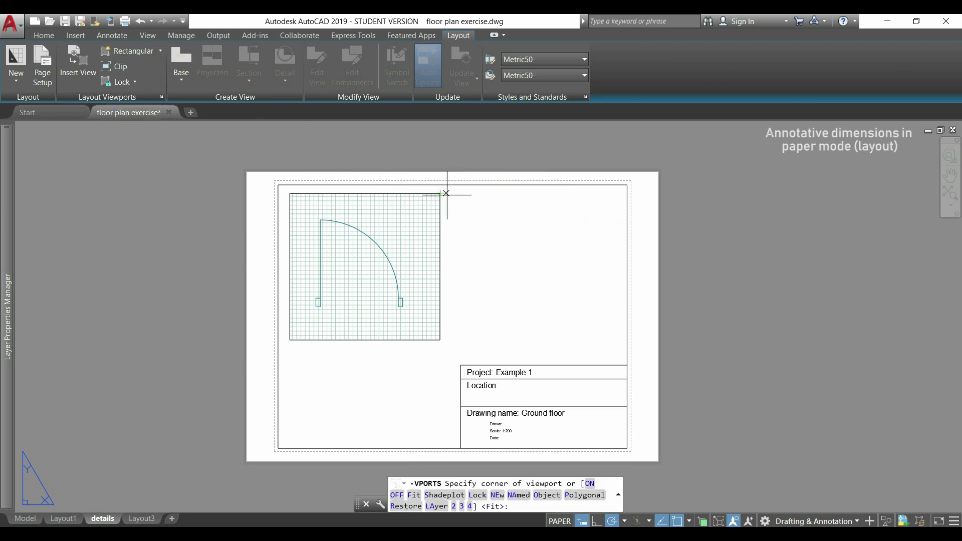
click(468, 194)
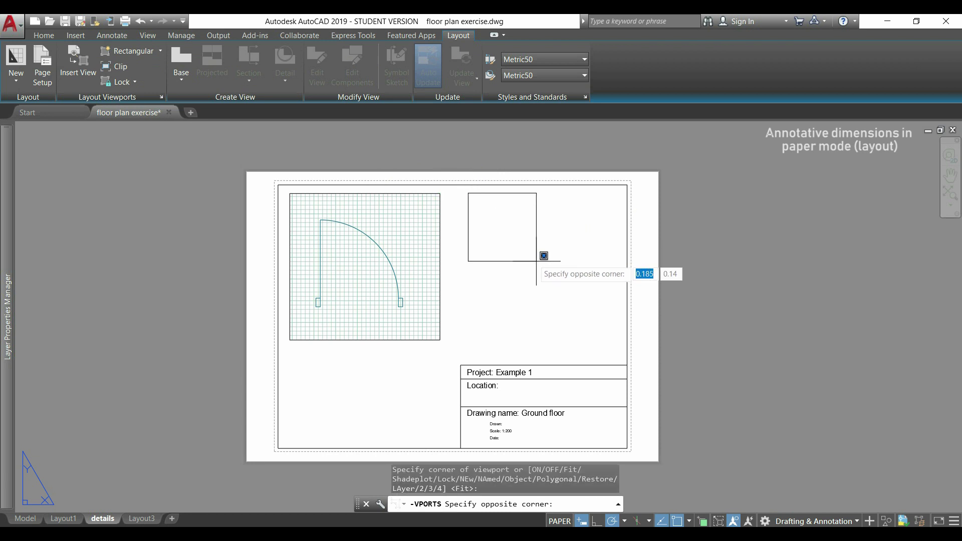
click(616, 325)
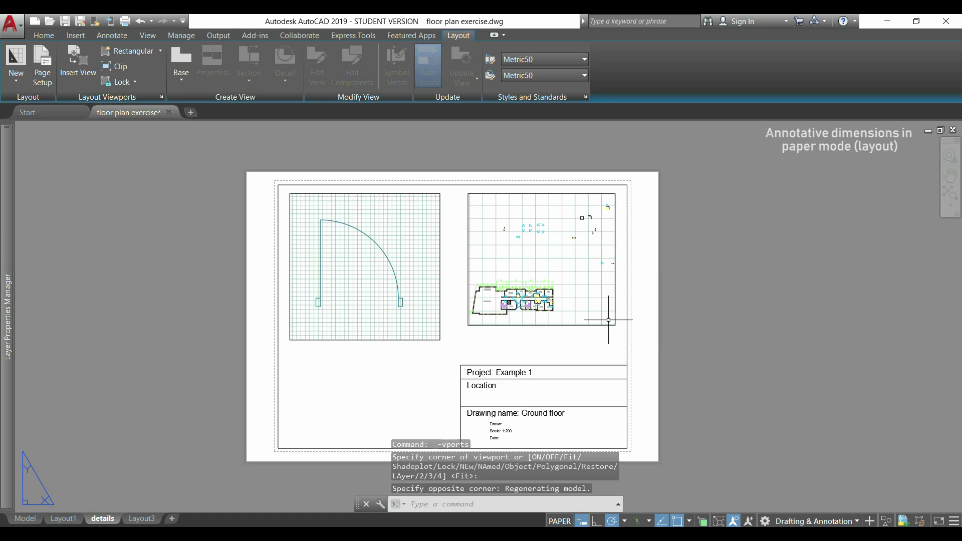
- Zoom the right viewport onto the window detail and set its scale to 1:16
double_click(566, 263)
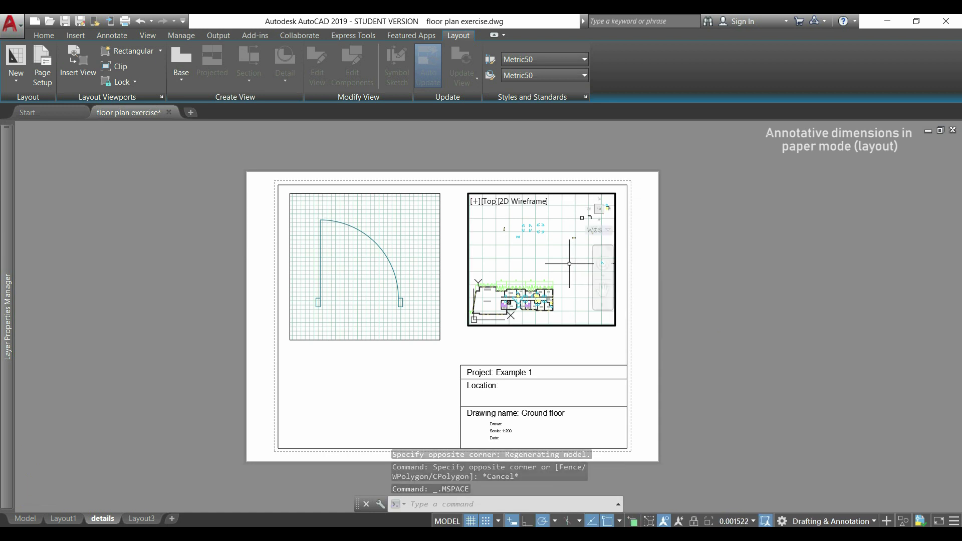
scroll(570, 264, up, 5)
scroll(549, 249, up, 5)
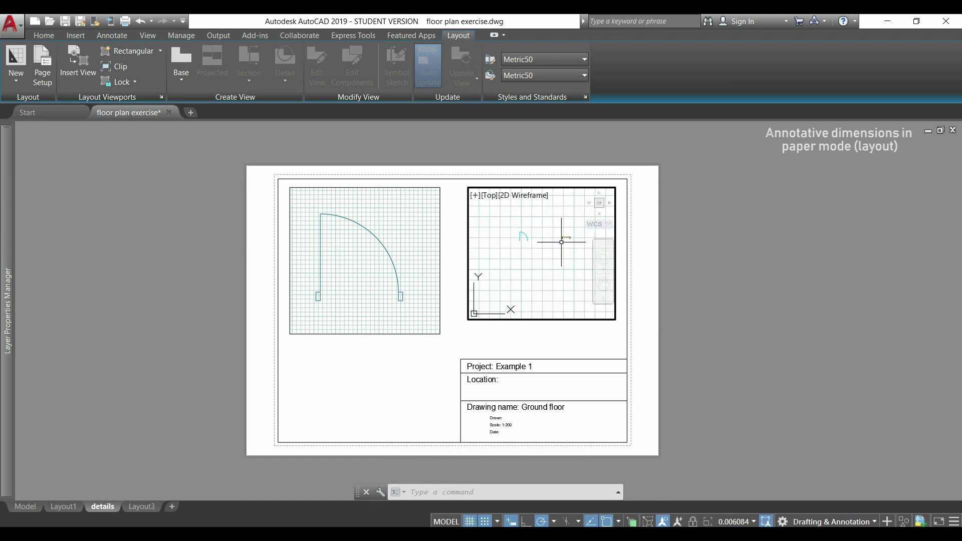
middle_drag(539, 253, 550, 271)
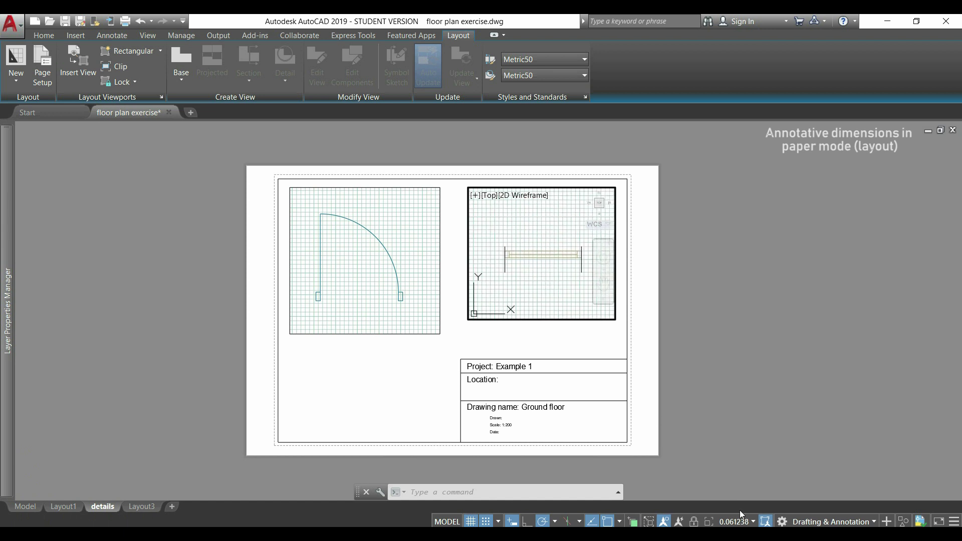
click(754, 523)
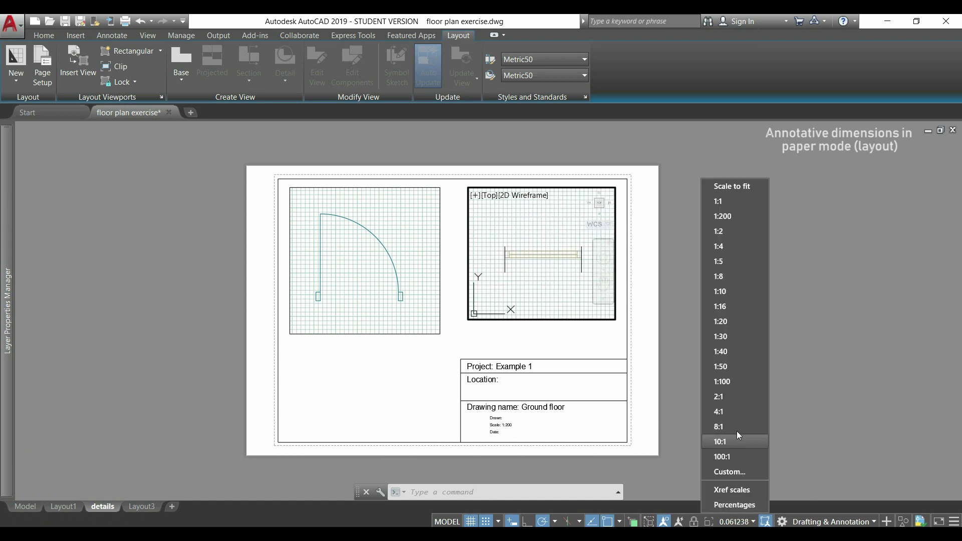
click(738, 305)
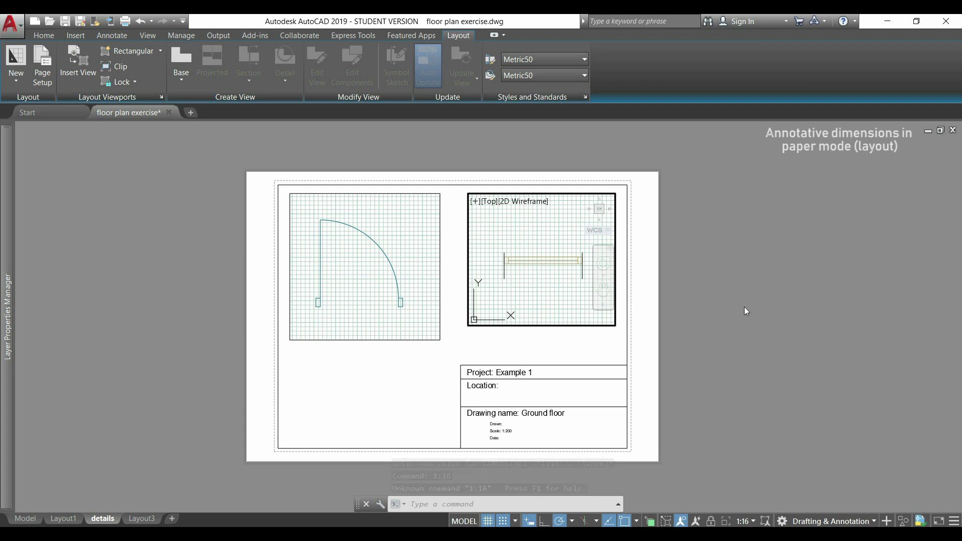
right_click(744, 308)
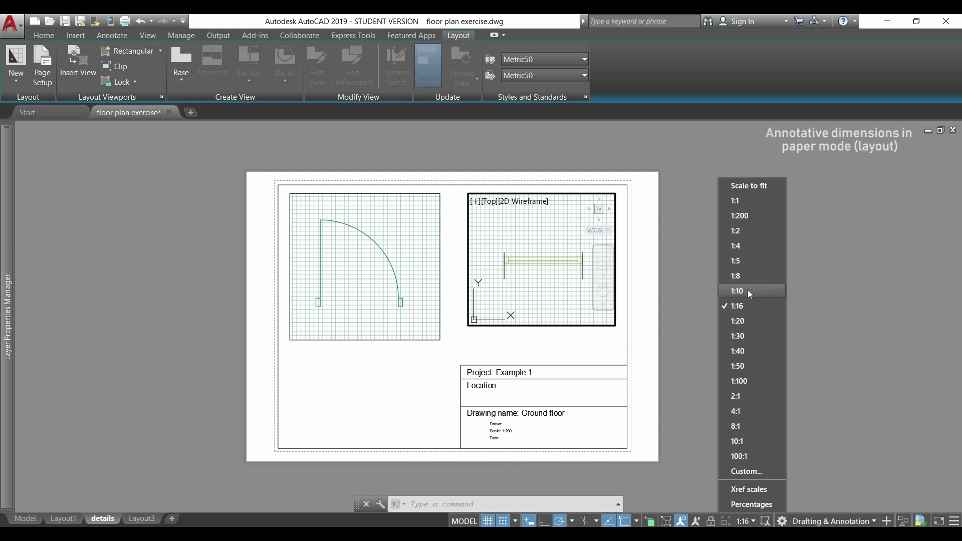
- Change the window viewport scale to 1:10 and set the annotation scale to 1:16 for dimensioning
click(749, 291)
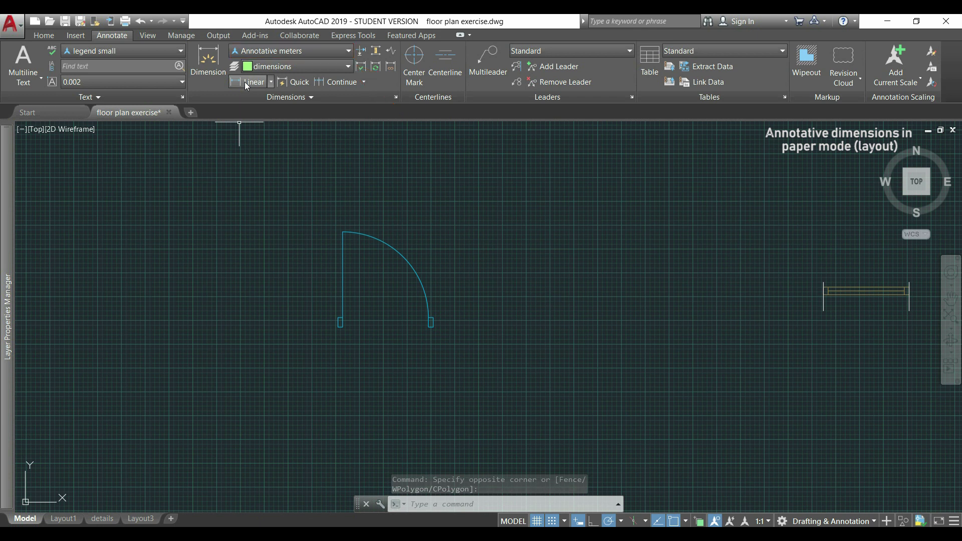
click(244, 82)
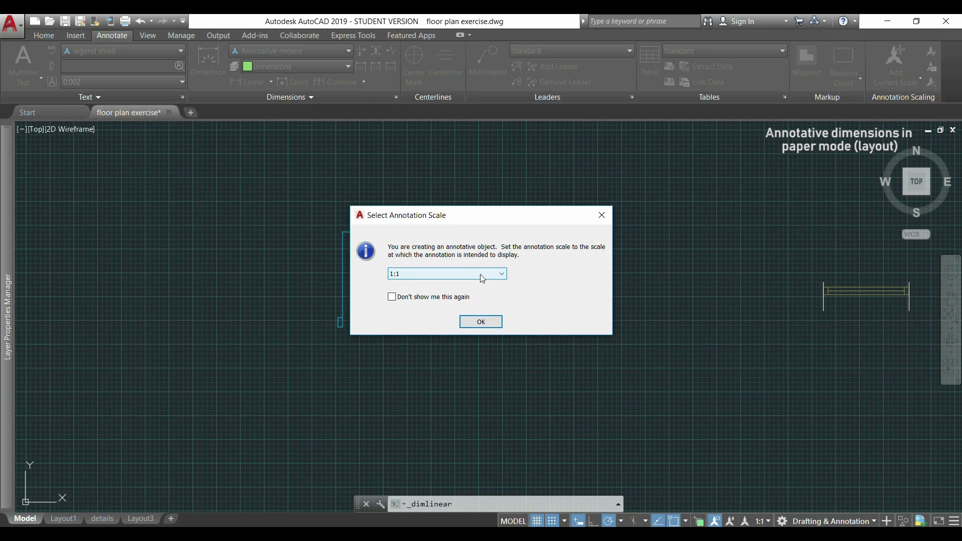
click(482, 278)
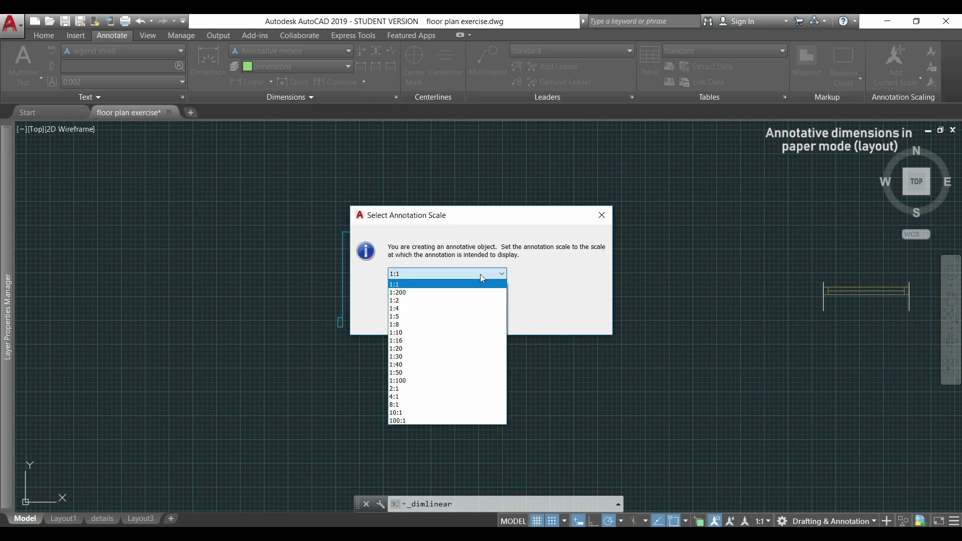
click(482, 341)
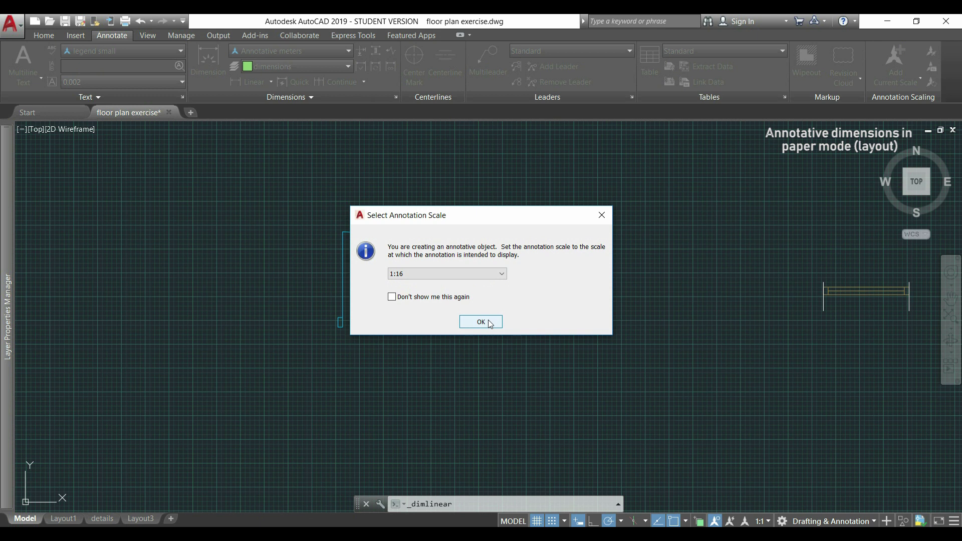
click(481, 322)
- Dimension the door: 0,9 opening width, 0,1 jamb height and 0,05 jamb width
scroll(381, 335, up, 5)
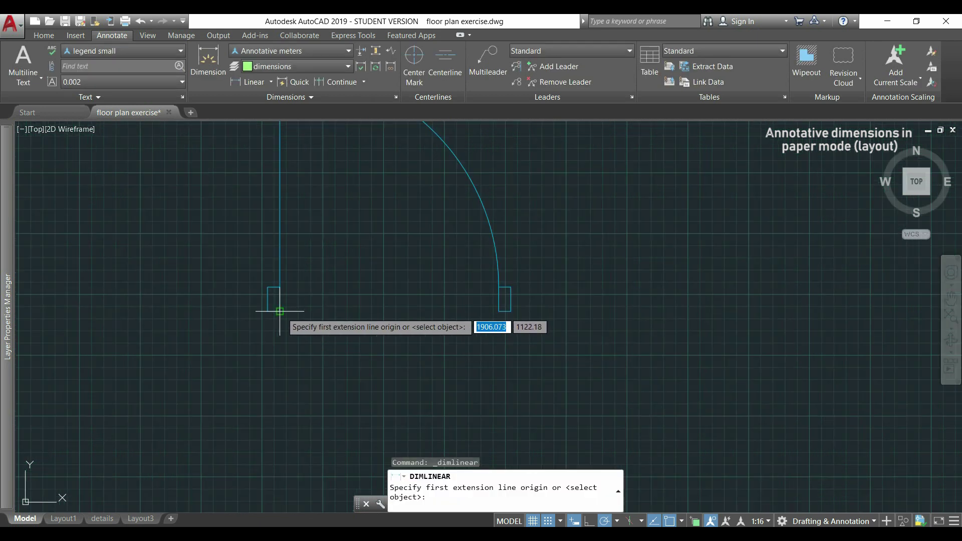
click(279, 311)
click(499, 311)
click(497, 328)
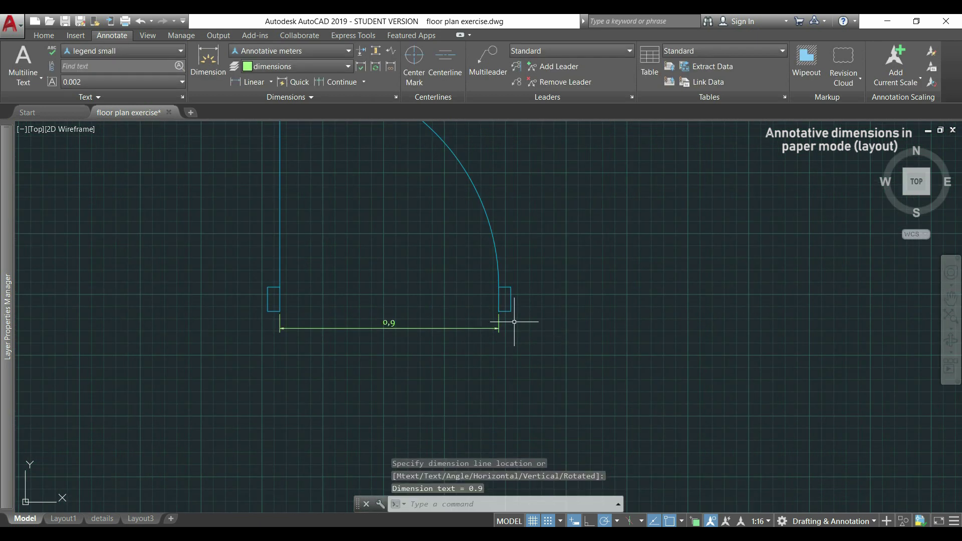
key(Return)
click(512, 311)
click(512, 287)
click(516, 318)
key(Return)
click(500, 312)
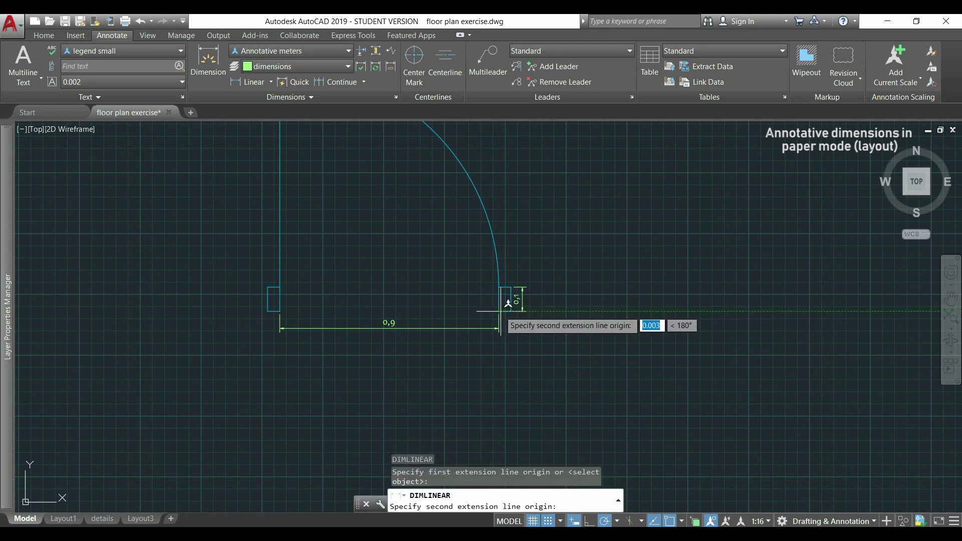
click(511, 311)
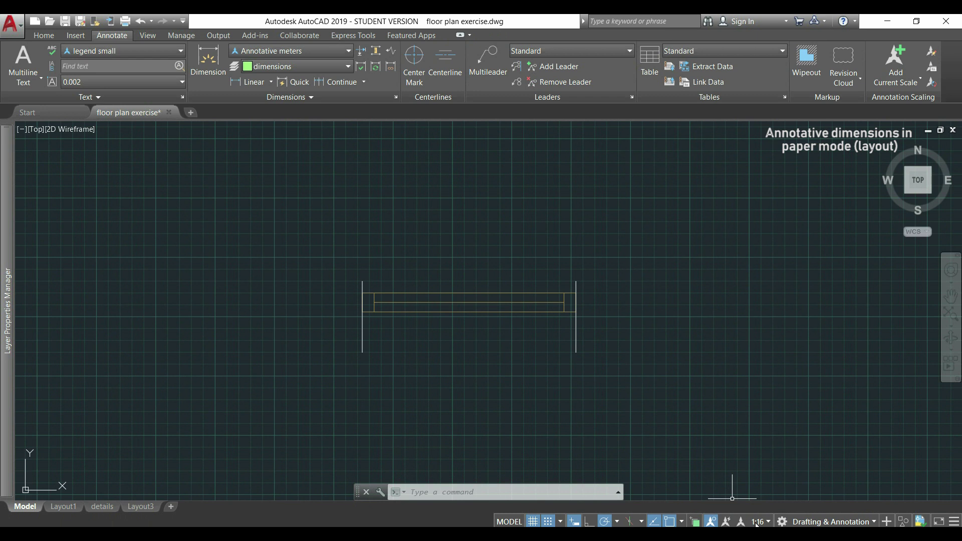
- Switch the annotation scale to 1:10 and dimension the window's 0,05 frame thickness
click(758, 522)
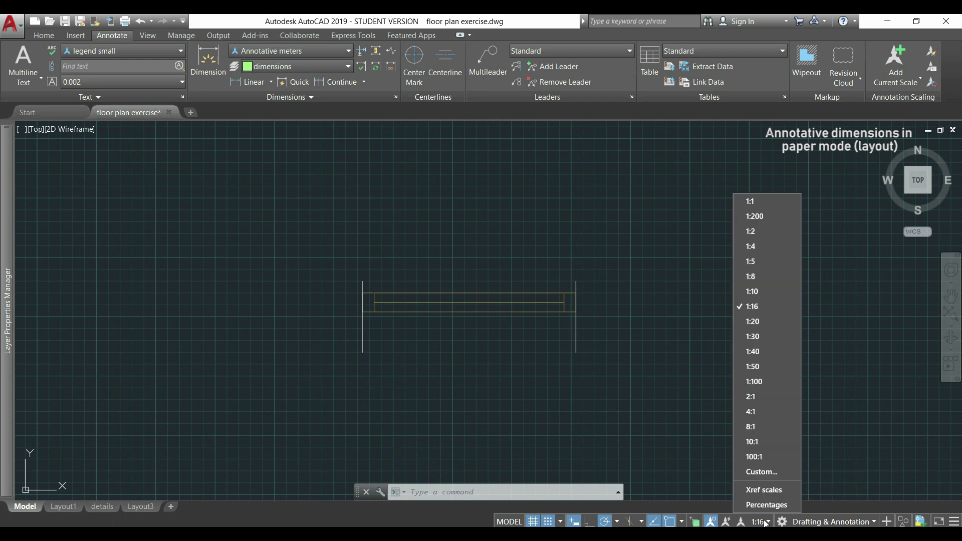
click(780, 292)
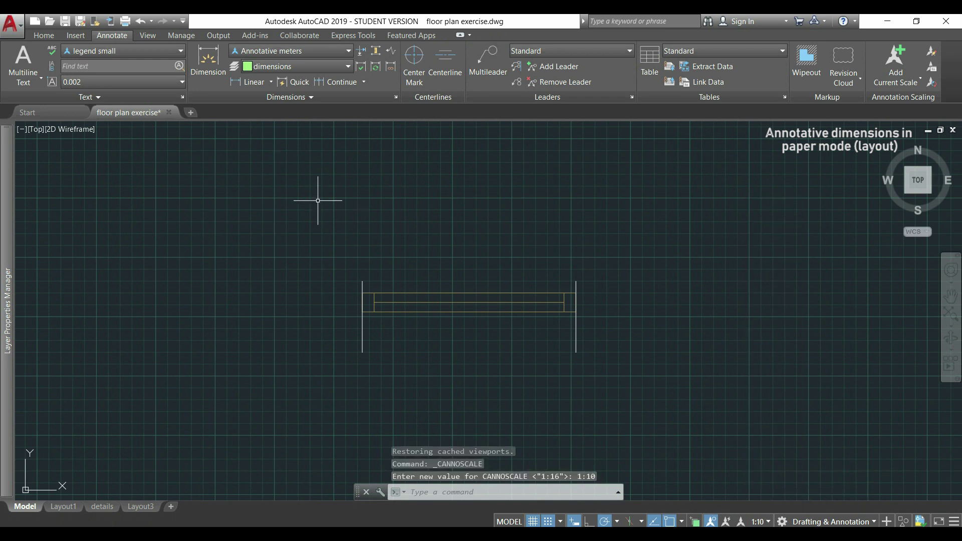
click(249, 81)
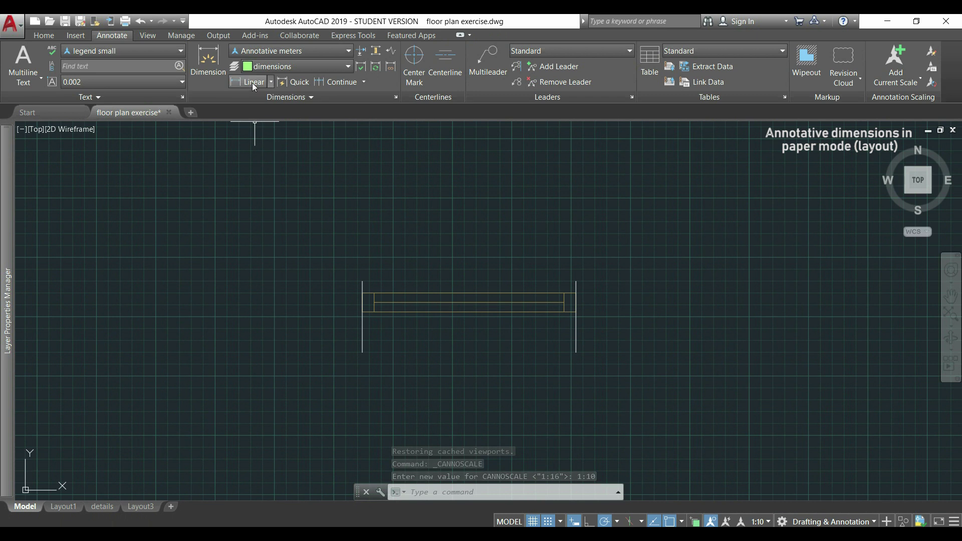
click(374, 311)
scroll(381, 312, up, 5)
click(404, 311)
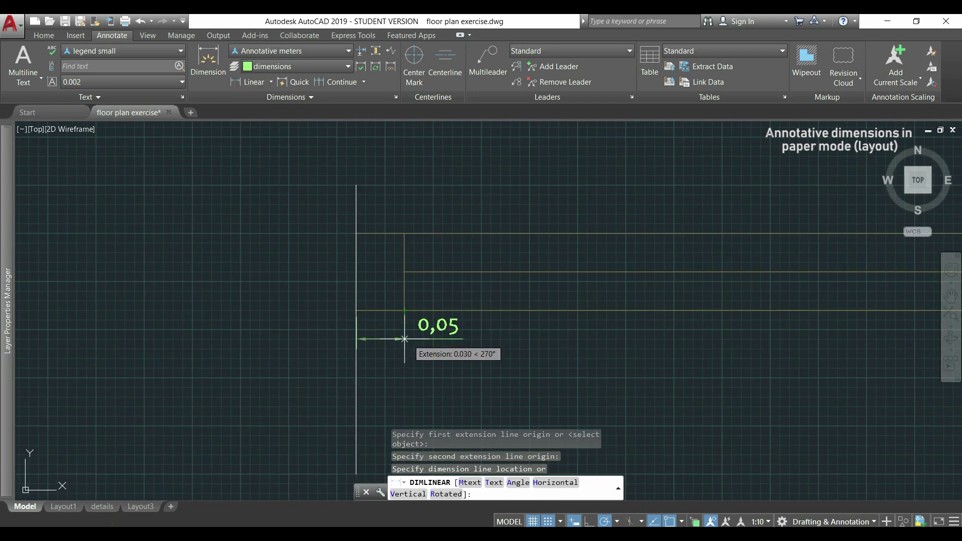
click(404, 339)
- Add the window's 0,17 dimension and the remaining window dimensions, then return to the details sheet
key(Return)
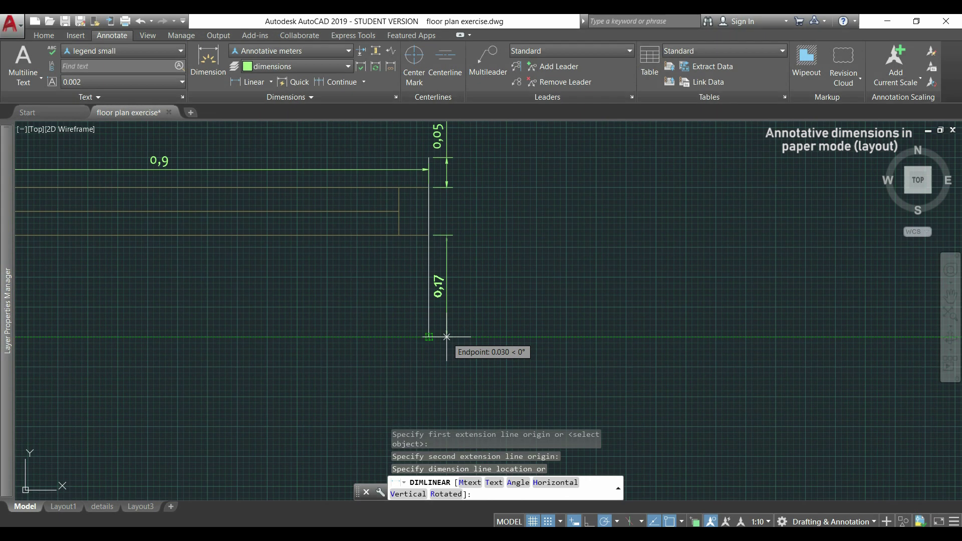
click(447, 337)
key(Return)
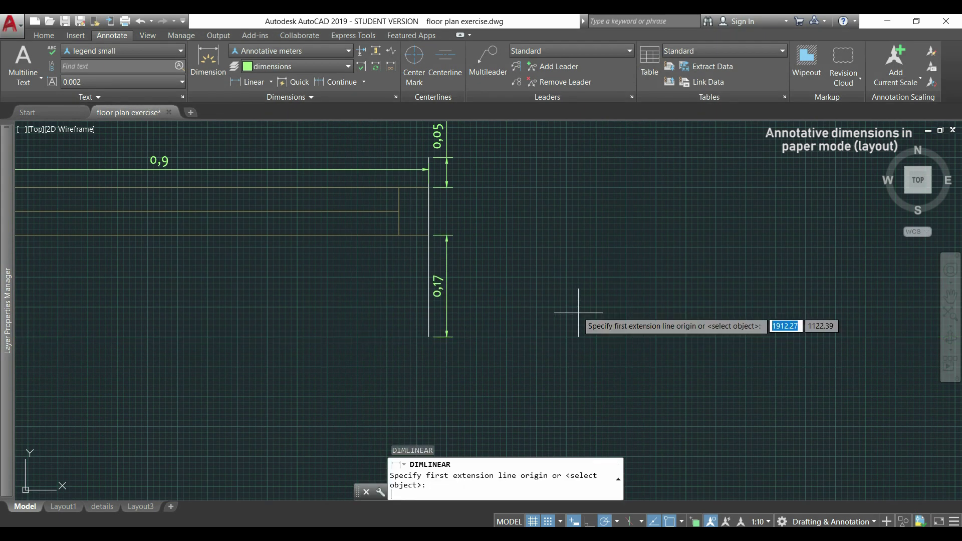
key(Return)
scroll(579, 314, down, 4)
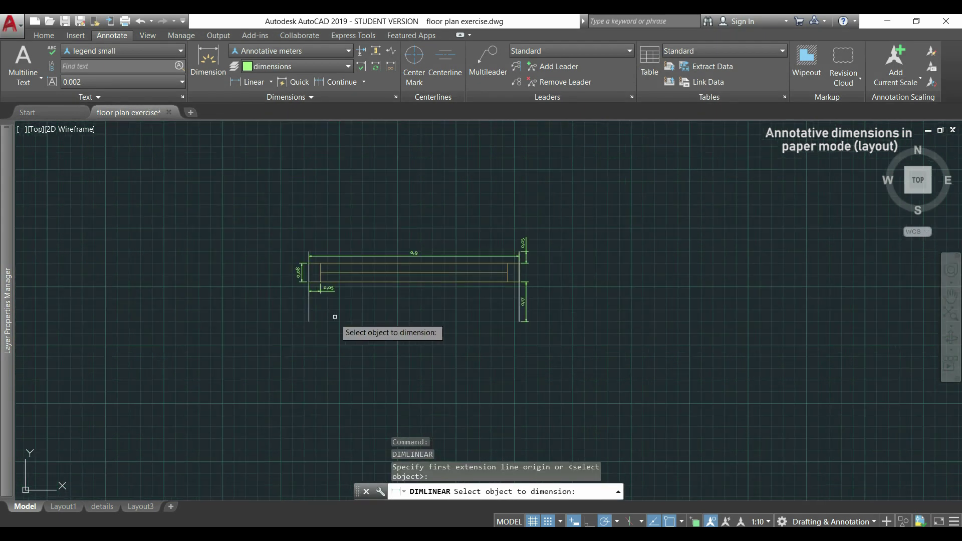
scroll(335, 317, up, 2)
key(Return)
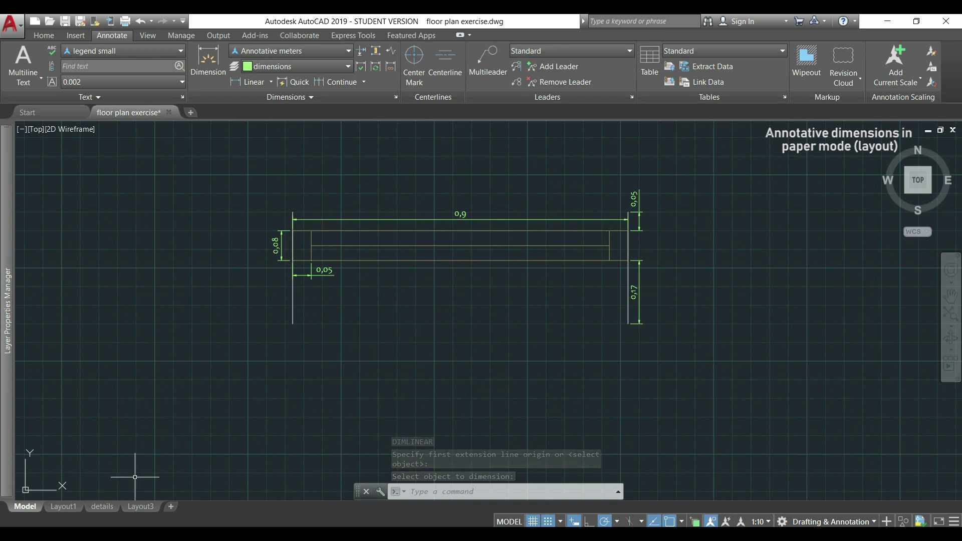
click(102, 506)
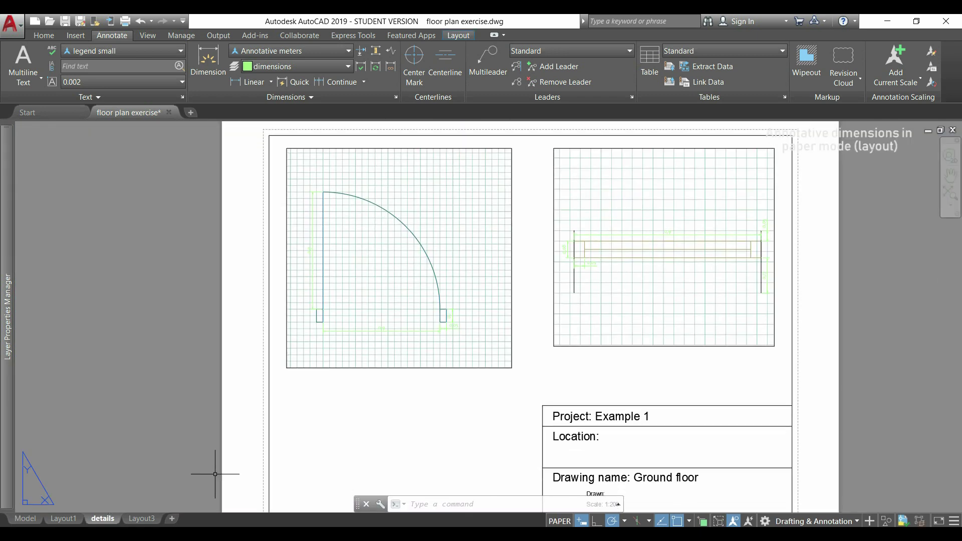
- Override the dimensions layer's viewport colour to darker green 86 in the door viewport
double_click(380, 357)
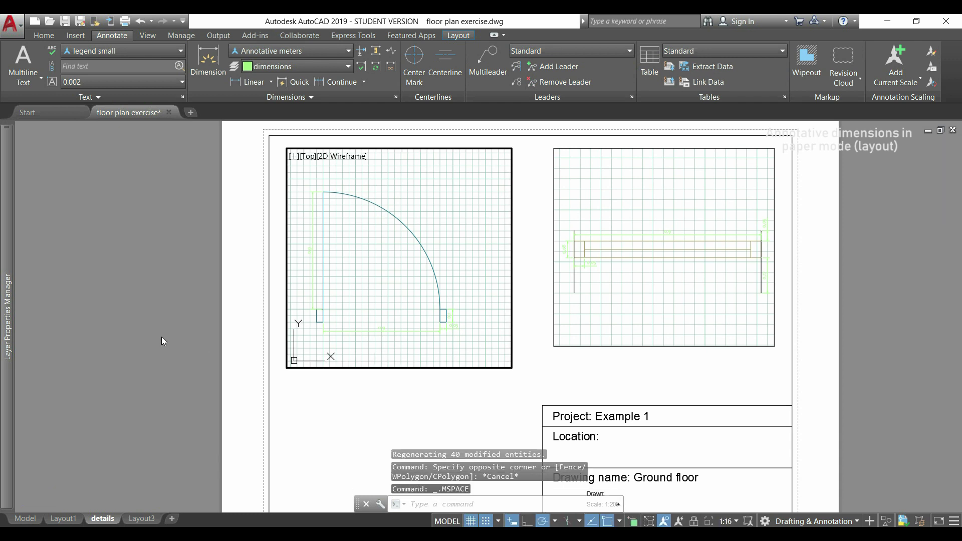
mouse_move(3, 323)
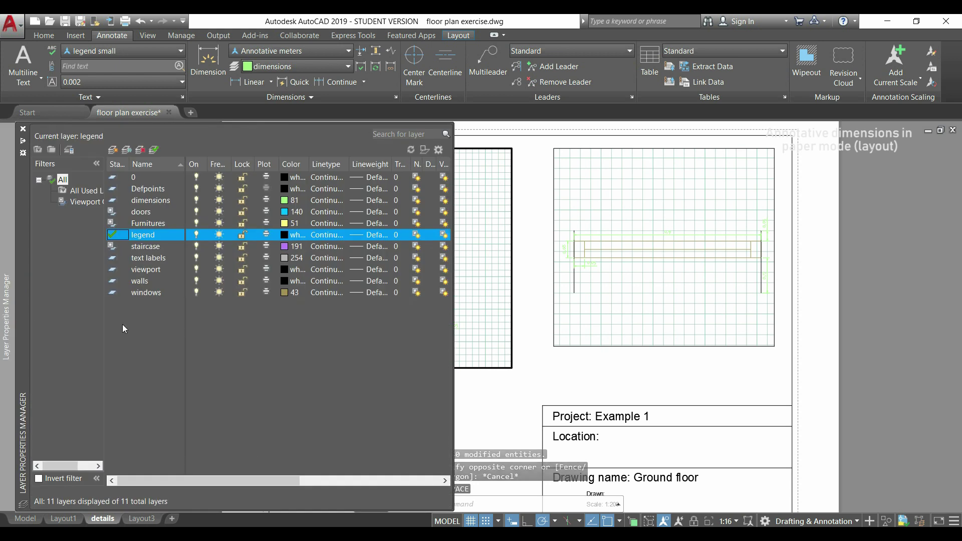
drag(187, 483, 245, 479)
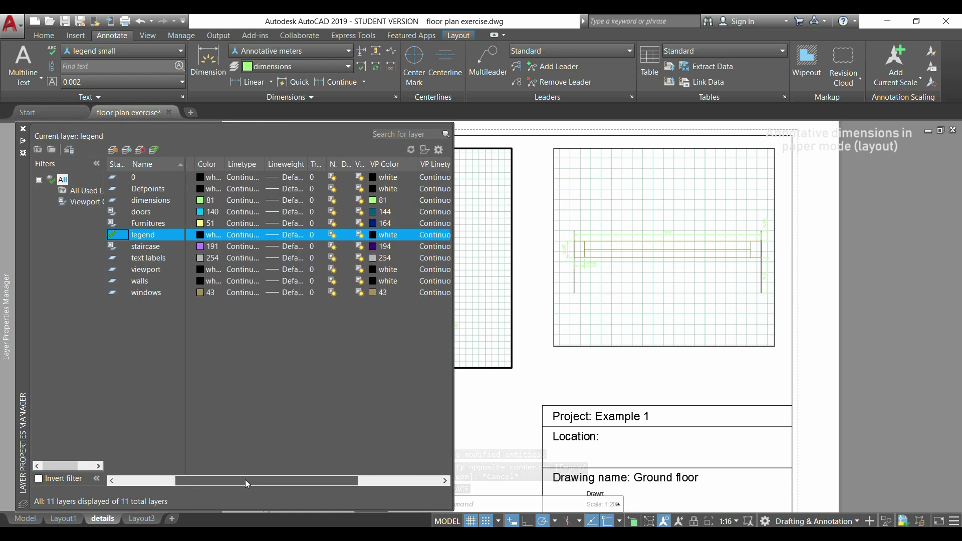
click(373, 200)
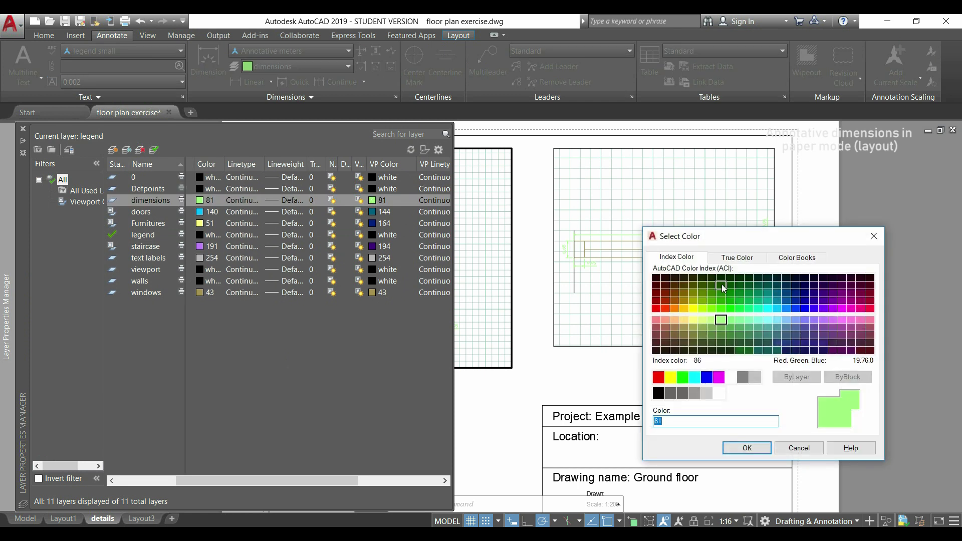
click(721, 285)
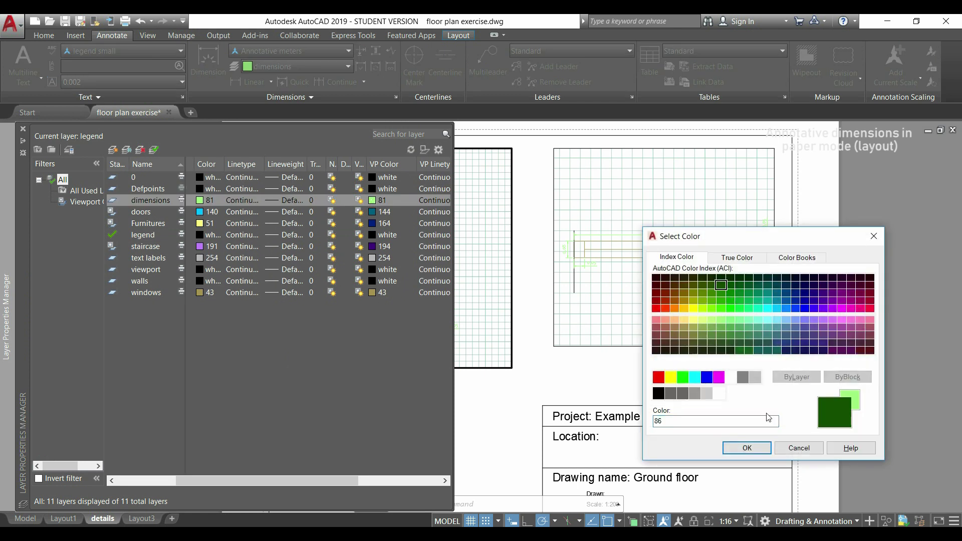
click(765, 454)
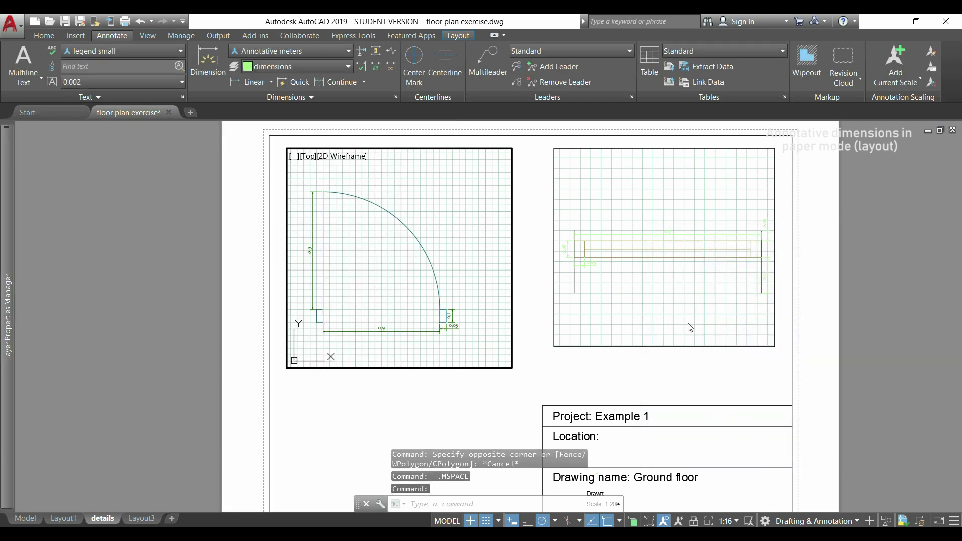
click(675, 301)
- Set the dimensions layer's VP colour to 86 in the window viewport and go back to paper space
click(676, 294)
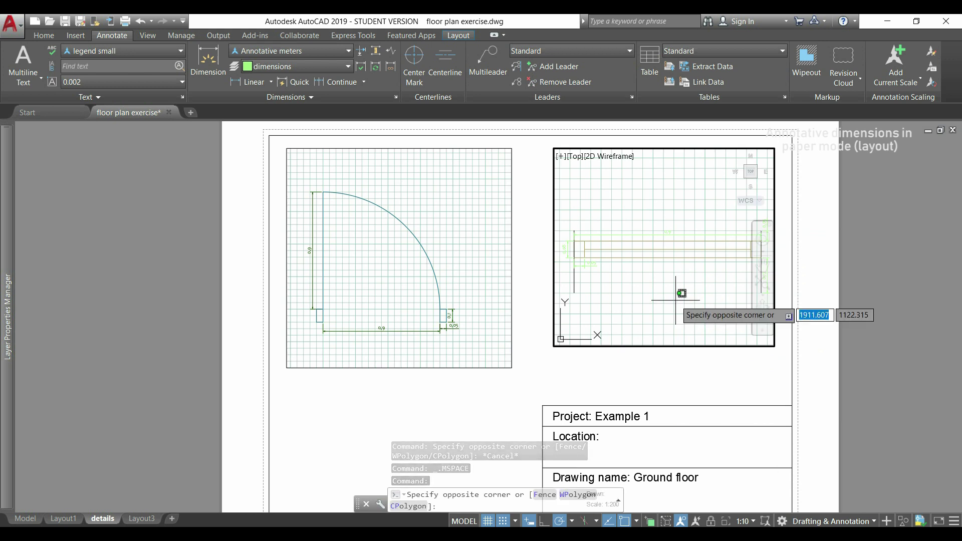
key(Escape)
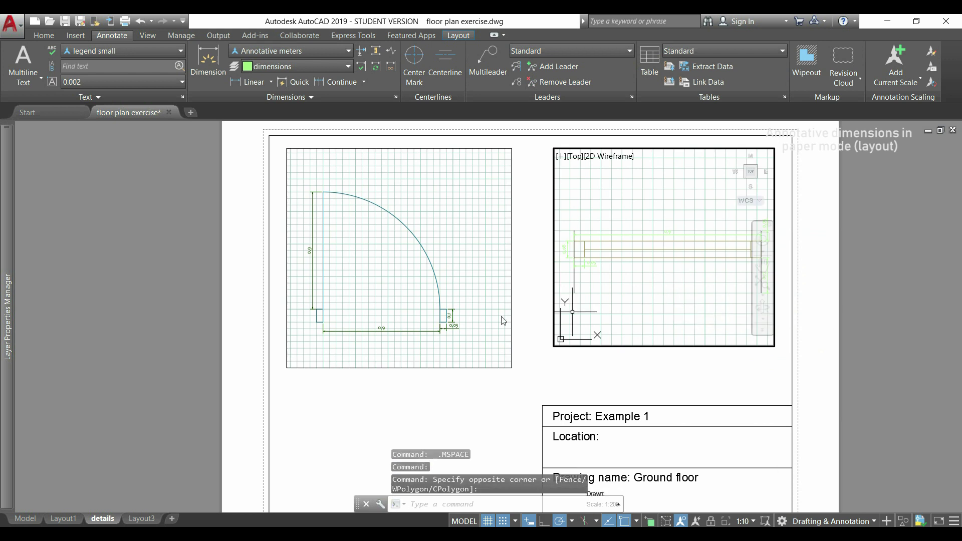
mouse_move(2, 310)
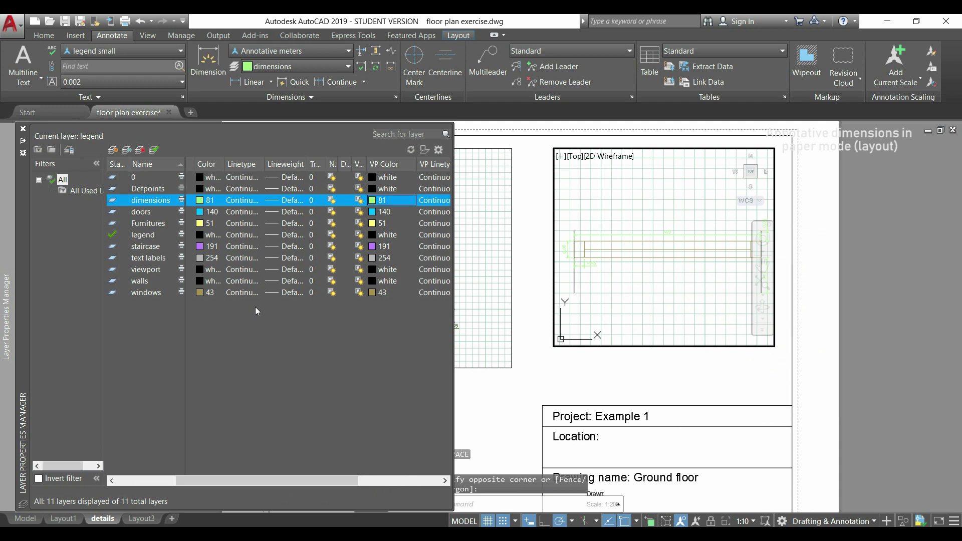
click(379, 201)
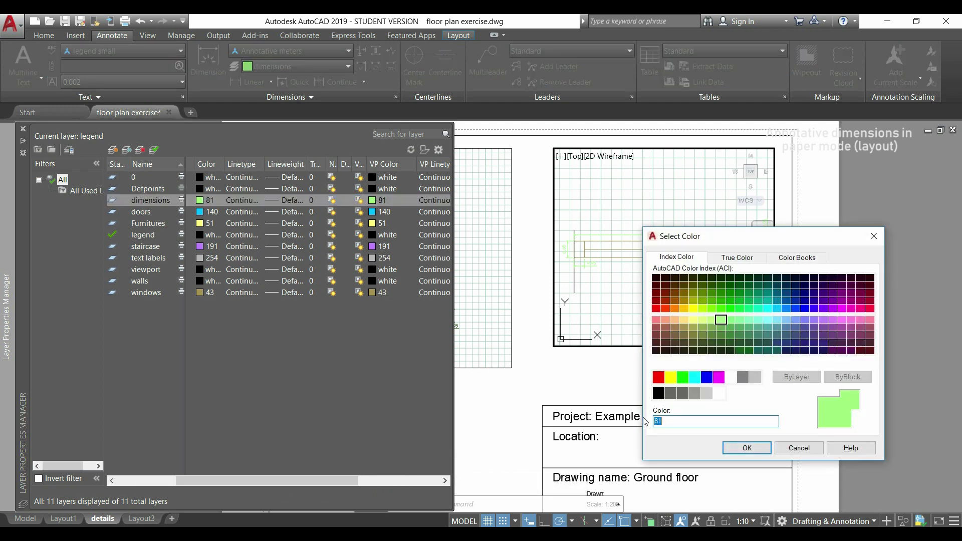
text(86)
click(757, 448)
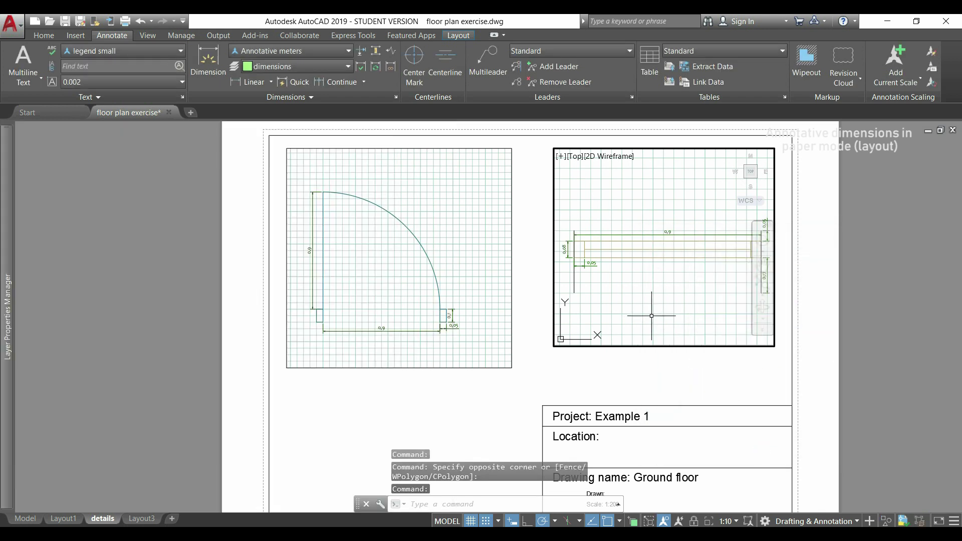
double_click(847, 303)
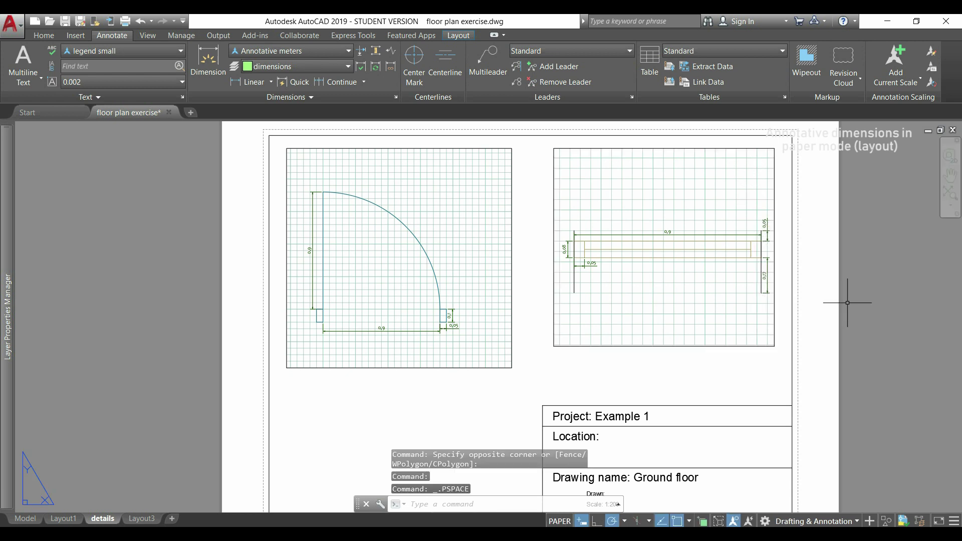